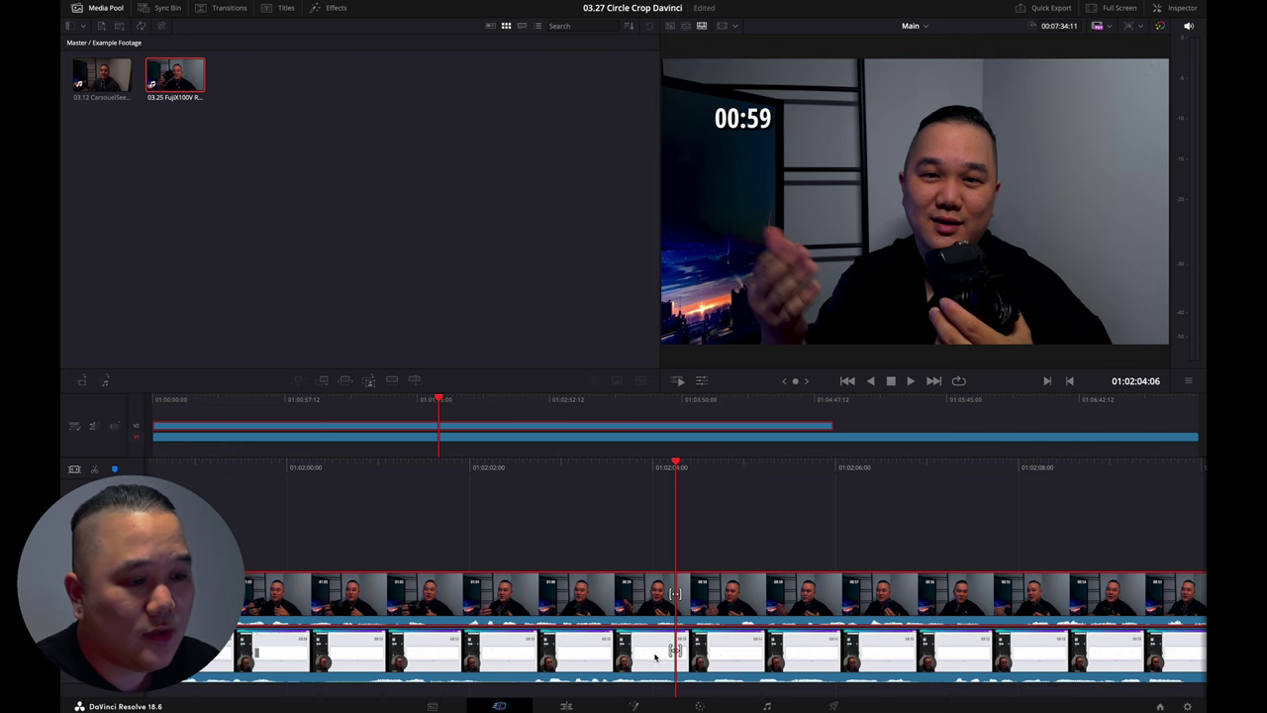
# Step: On the Color page, add an alpha output wired from node 01's key, then show the Window shape tools
pyautogui.click(699, 707)
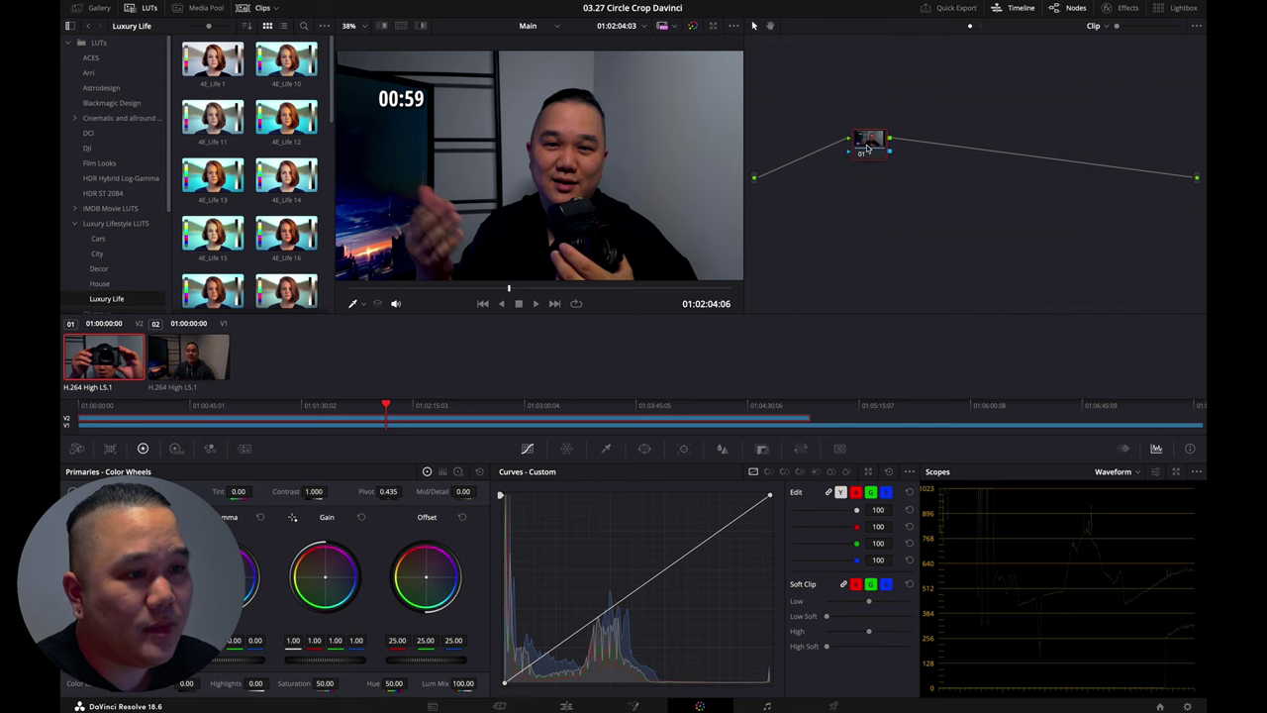
pyautogui.moveTo(868, 147)
pyautogui.mouseDown()
pyautogui.moveTo(909, 147)
pyautogui.moveTo(883, 153)
pyautogui.mouseUp()
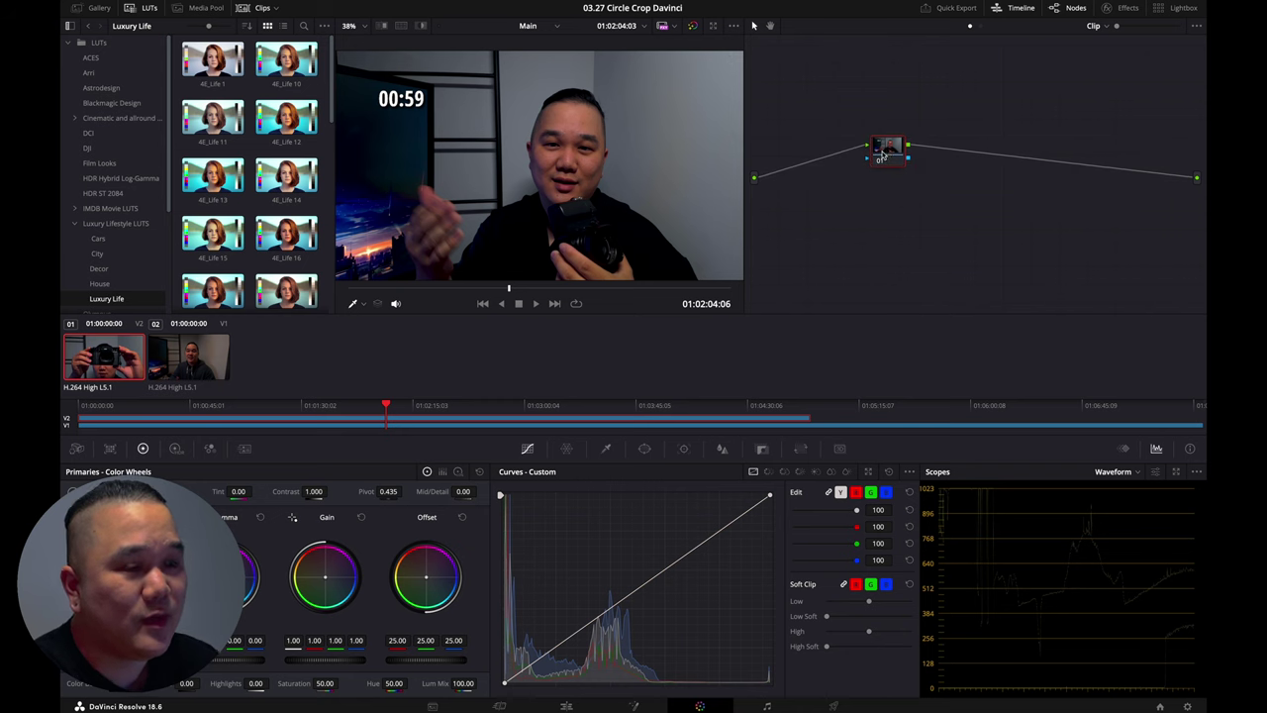
pyautogui.rightClick(837, 183)
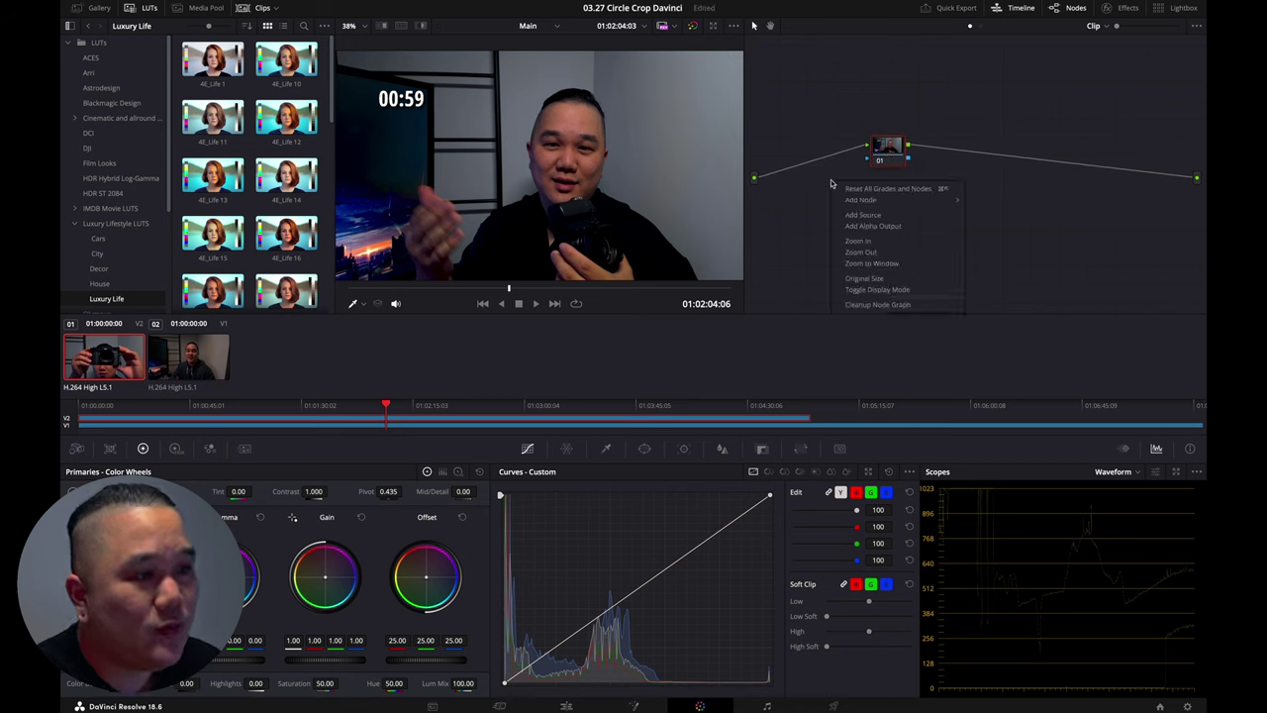
pyautogui.click(867, 227)
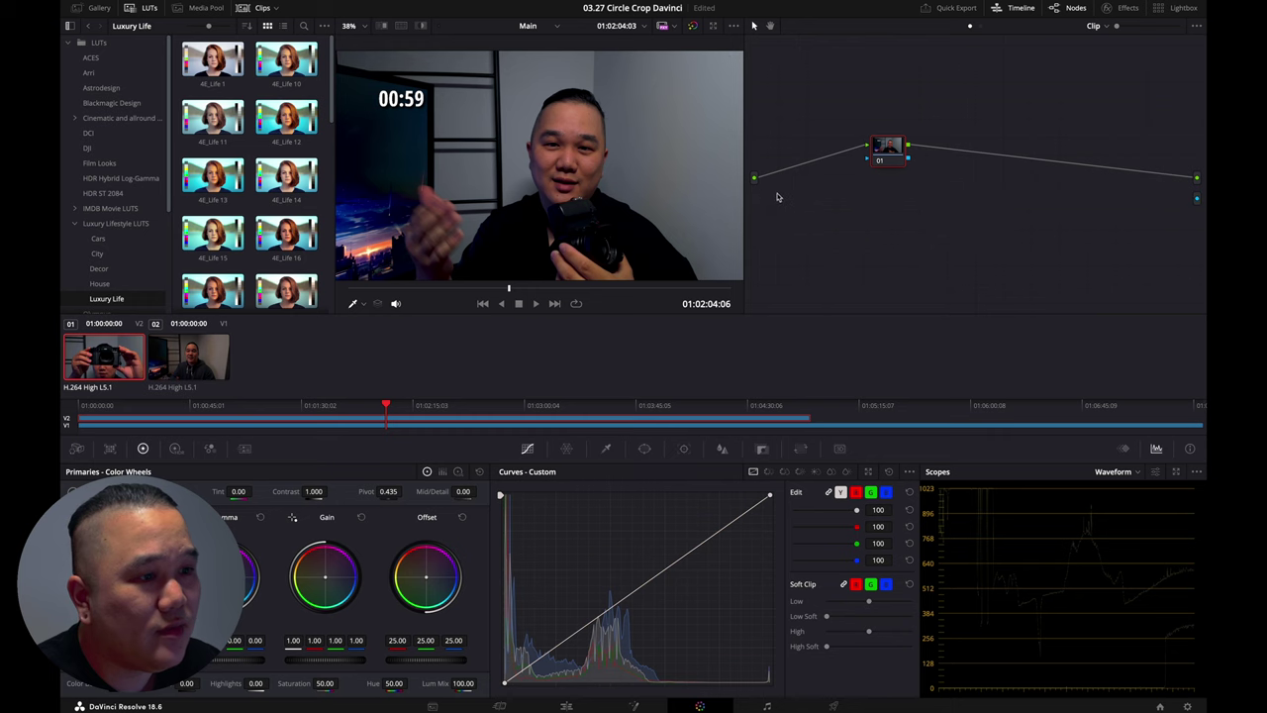
pyautogui.moveTo(755, 181); pyautogui.dragTo(1200, 200)
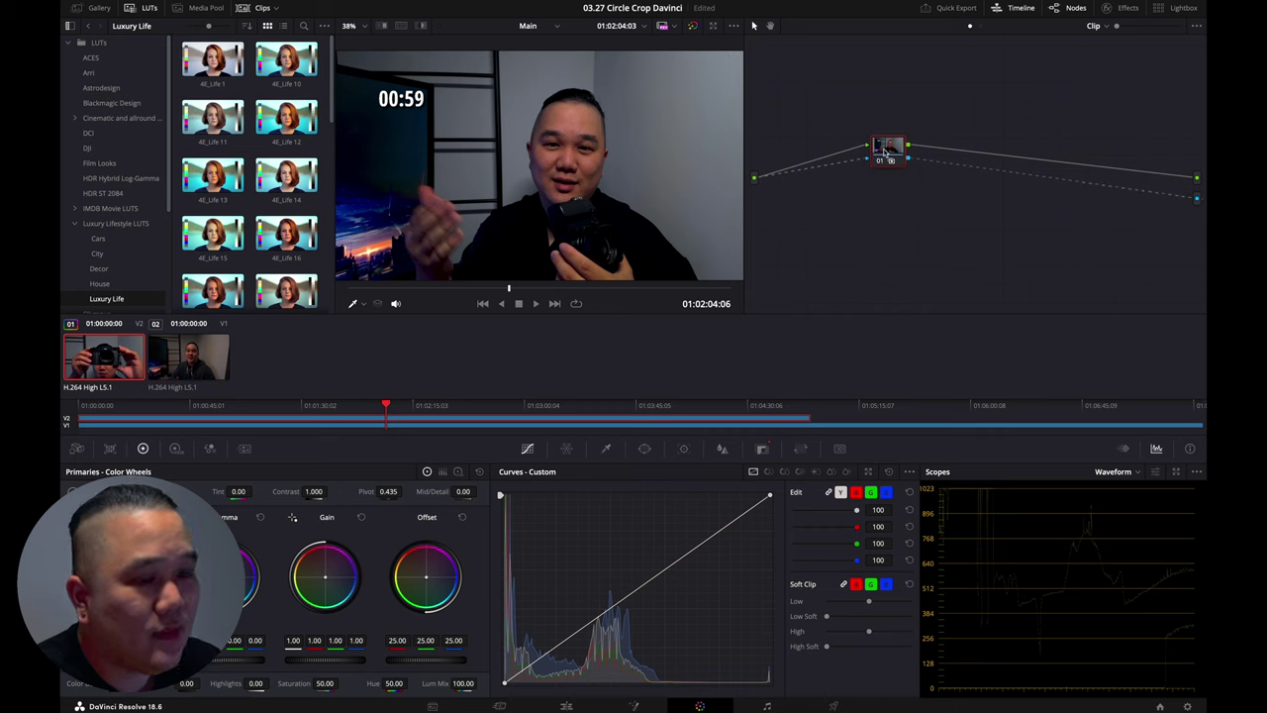
pyautogui.click(645, 448)
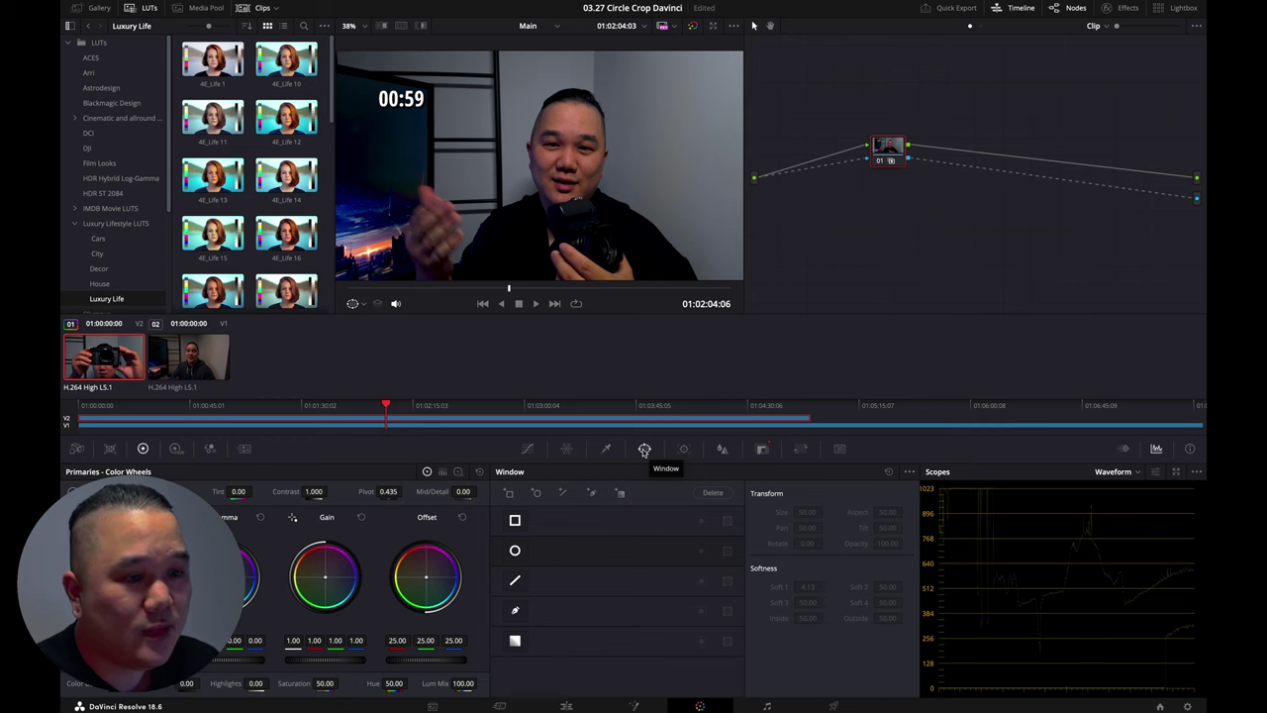
# Step: Draw a circle window over the face, stretch it to frame the face, and set softness to 2.80
pyautogui.click(515, 552)
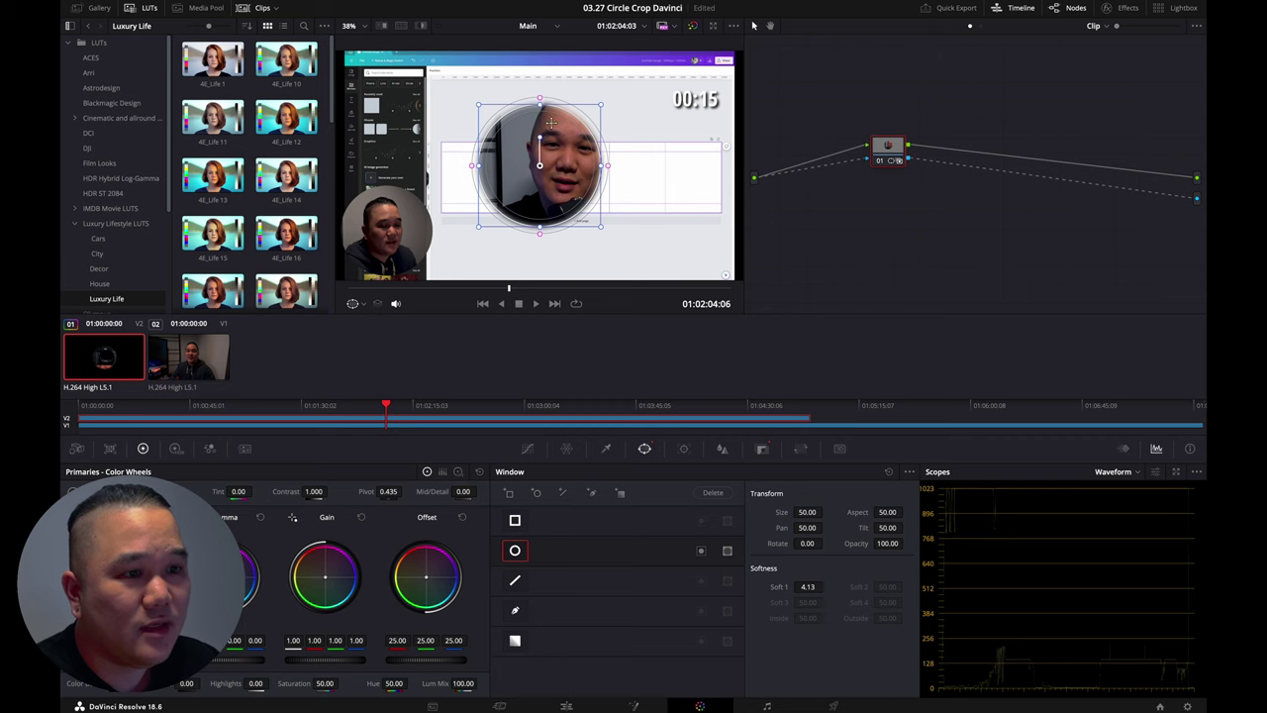
pyautogui.moveTo(554, 175); pyautogui.dragTo(580, 159)
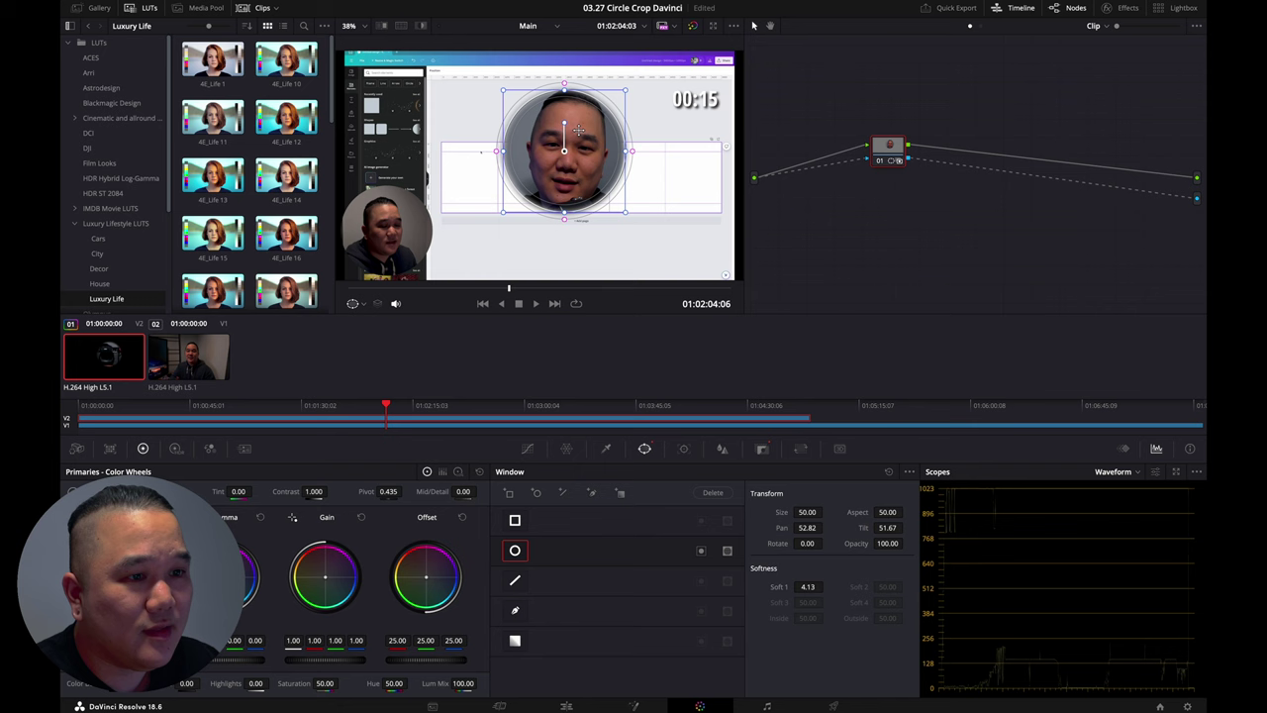
pyautogui.moveTo(583, 143); pyautogui.dragTo(587, 143)
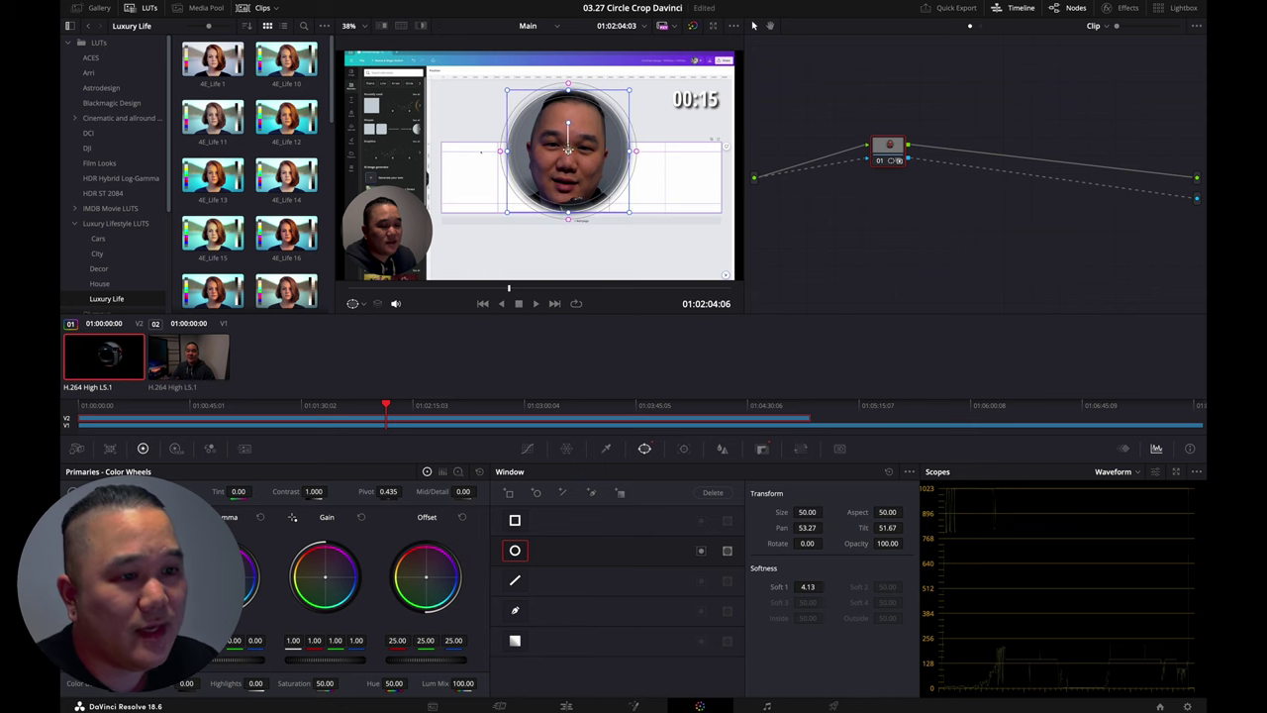
pyautogui.moveTo(566, 148); pyautogui.dragTo(566, 146)
pyautogui.moveTo(570, 213); pyautogui.dragTo(570, 219)
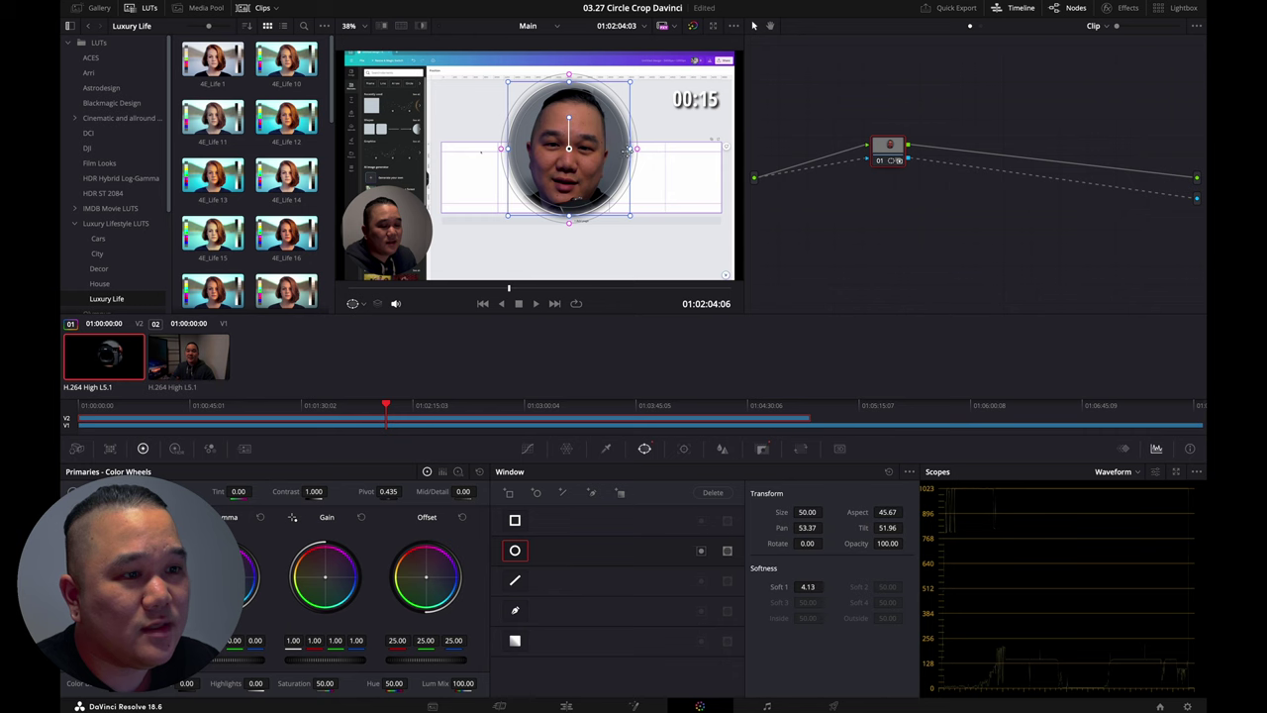
pyautogui.moveTo(620, 148); pyautogui.dragTo(618, 153)
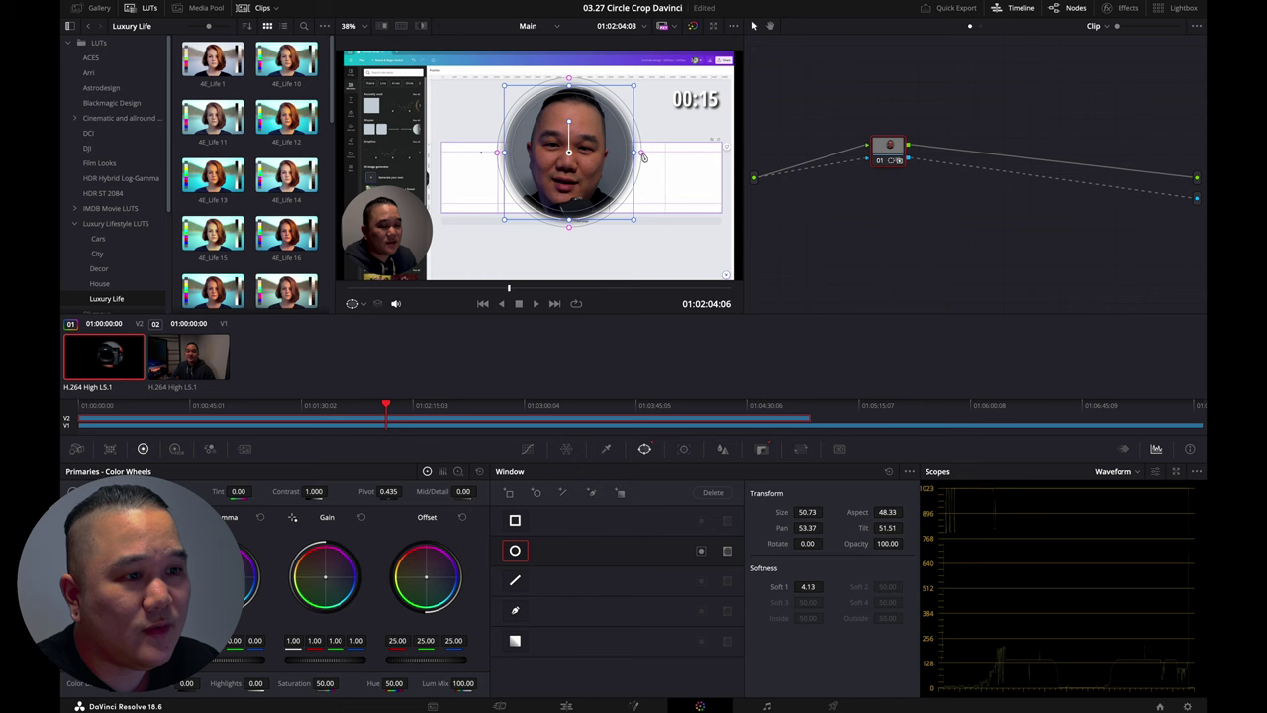
pyautogui.moveTo(643, 154)
pyautogui.mouseDown()
pyautogui.moveTo(699, 154)
pyautogui.moveTo(641, 156)
pyautogui.mouseUp()
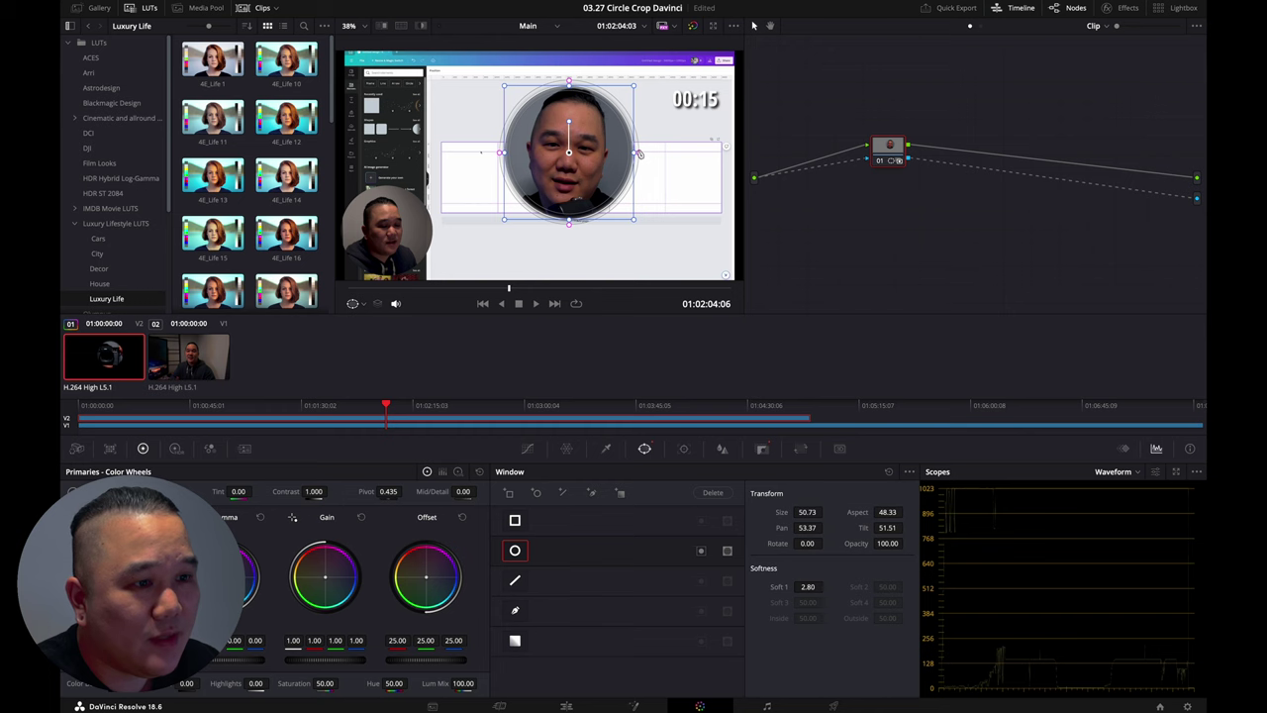
# Step: On the Edit page, set the V2 talking-head clip's zoom to 0.730 and move it lower right
pyautogui.click(567, 706)
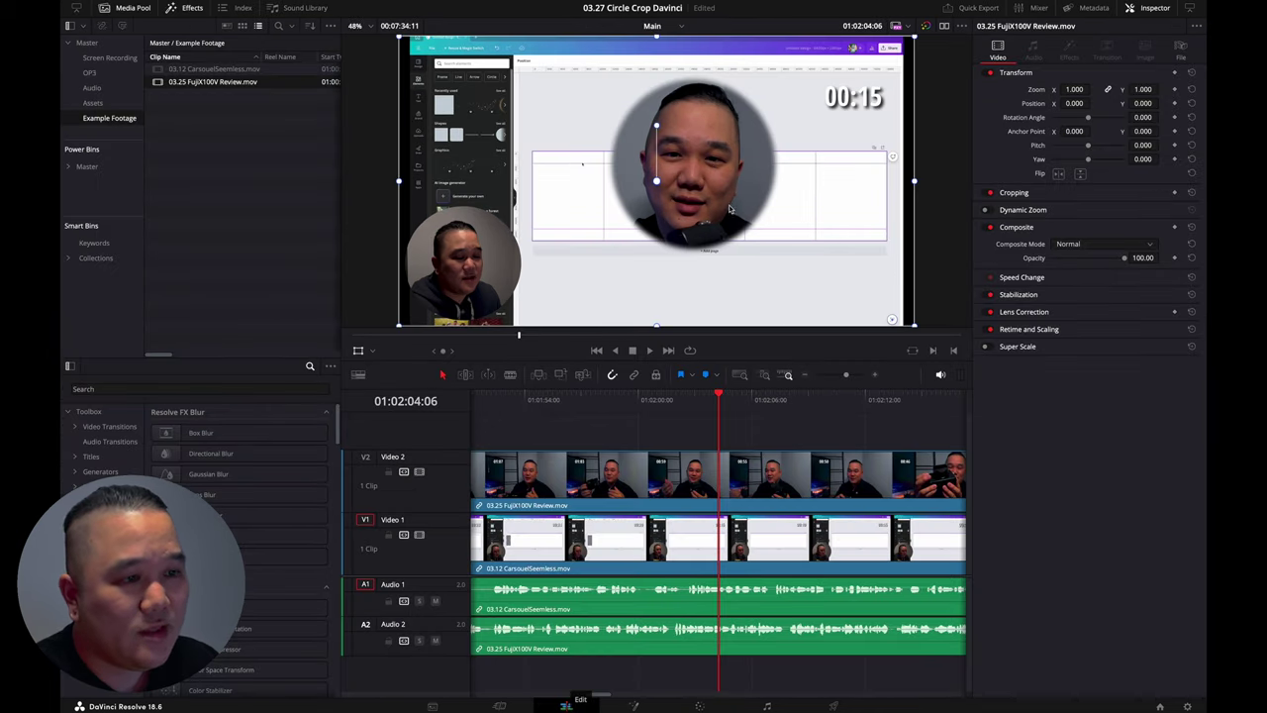
pyautogui.click(755, 461)
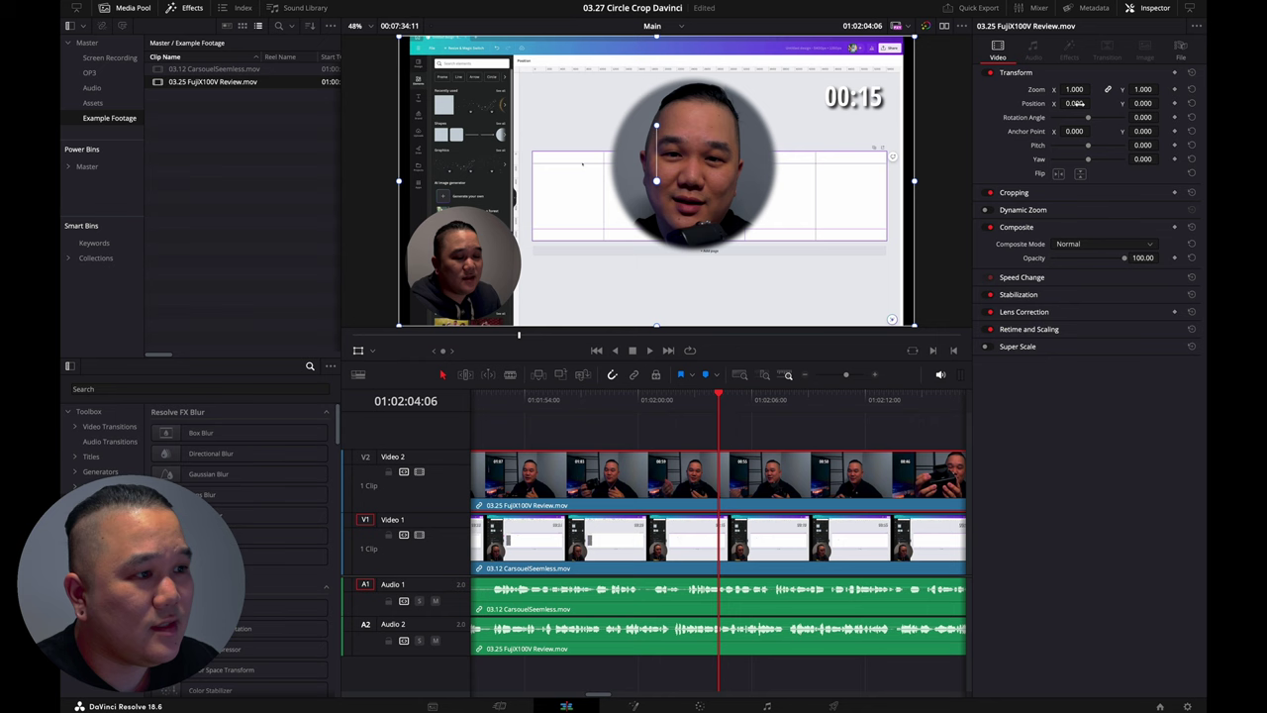
pyautogui.moveTo(1074, 103)
pyautogui.mouseDown()
pyautogui.moveTo(1064, 103)
pyautogui.moveTo(1093, 103)
pyautogui.moveTo(1081, 103)
pyautogui.mouseUp()
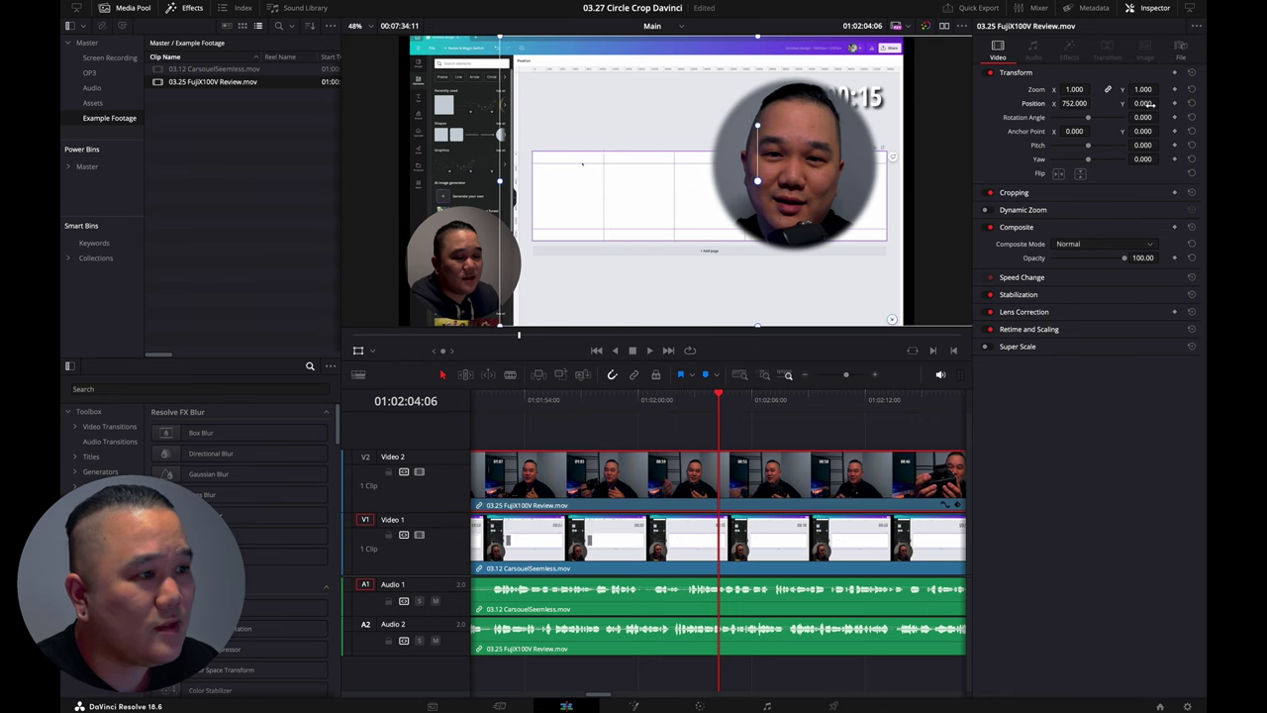
pyautogui.moveTo(1169, 103); pyautogui.dragTo(1095, 103)
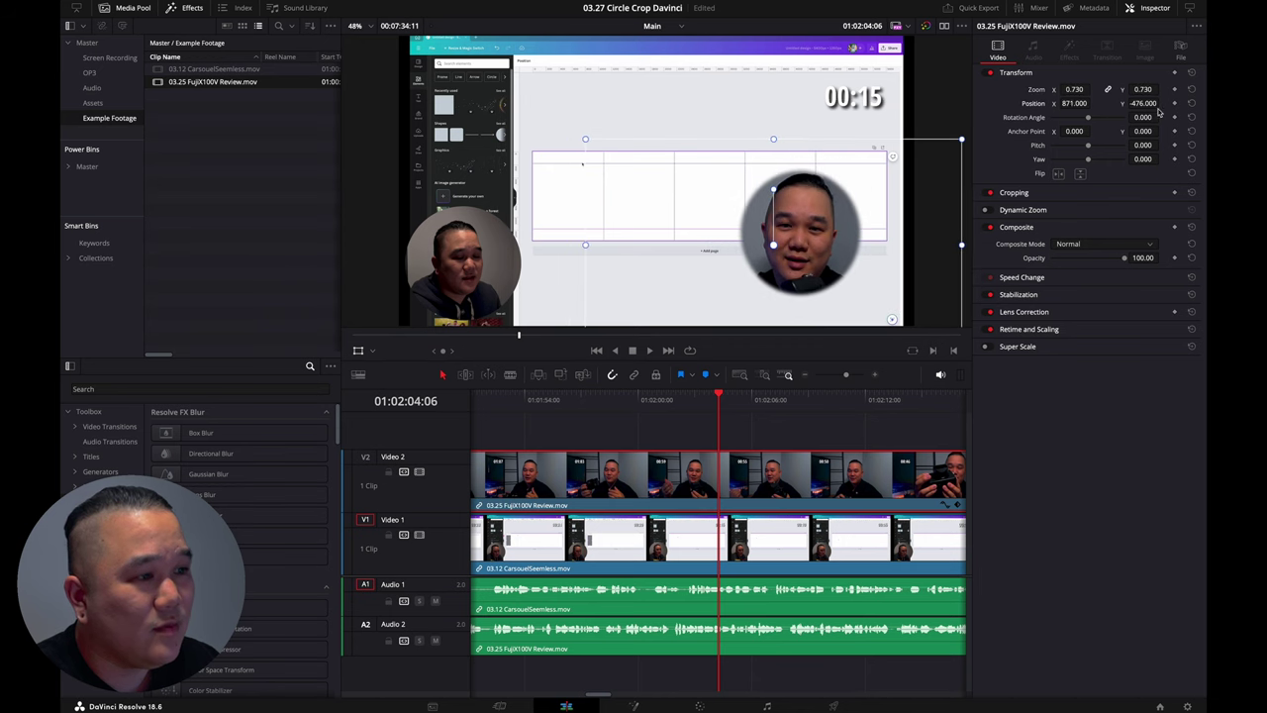
pyautogui.moveTo(926, 215); pyautogui.dragTo(927, 229)
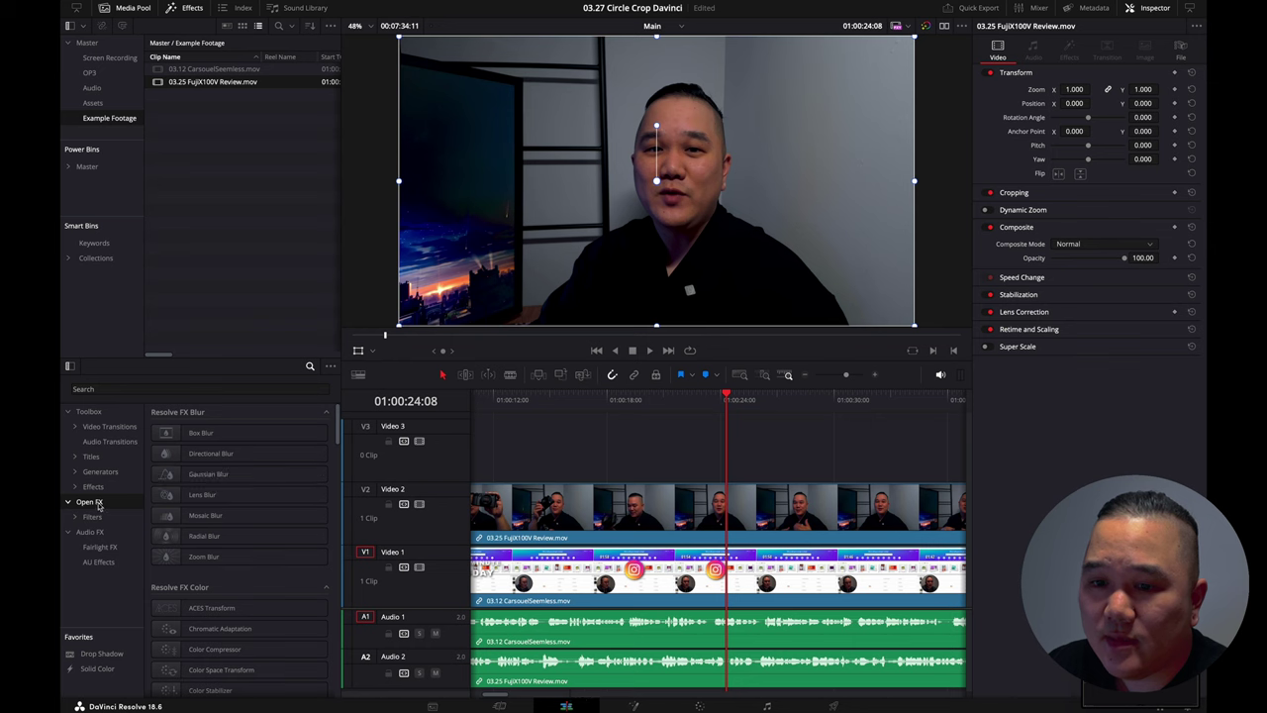
# Step: Search 'tr' in the Effects library and drop the Transform effect onto the Video 2 talking-head clip
pyautogui.click(140, 390)
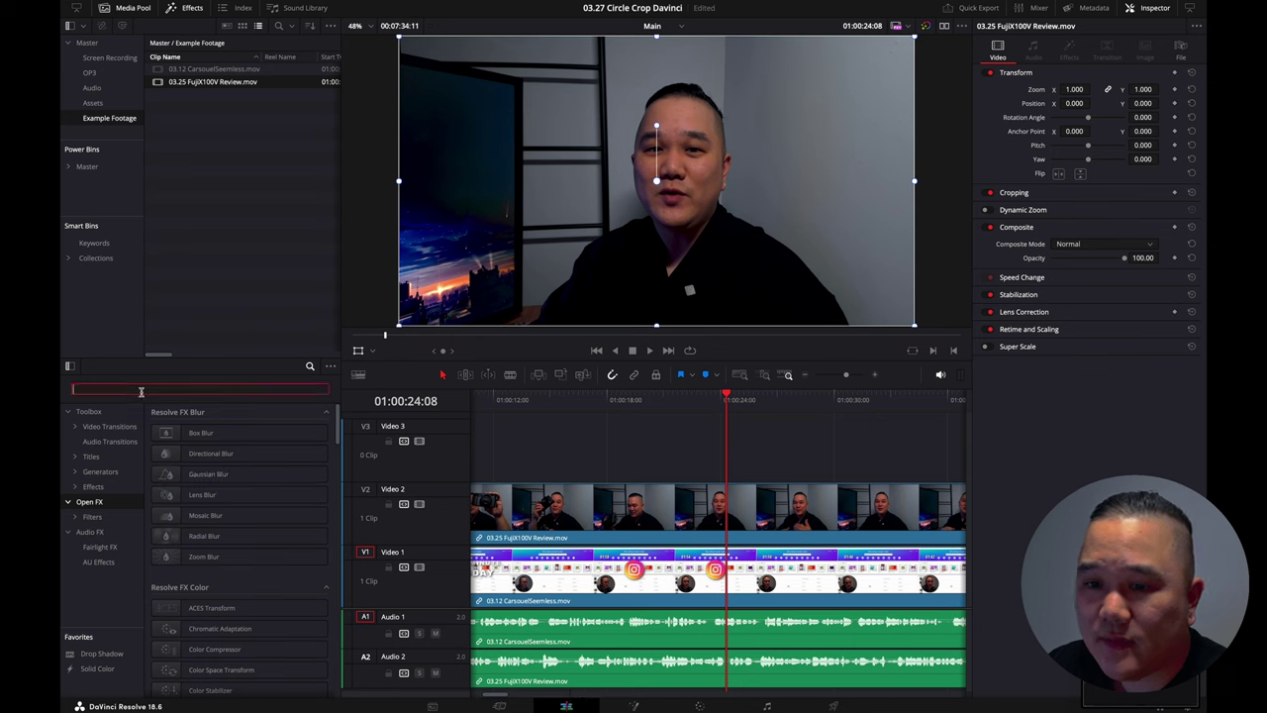
pyautogui.write('tra')
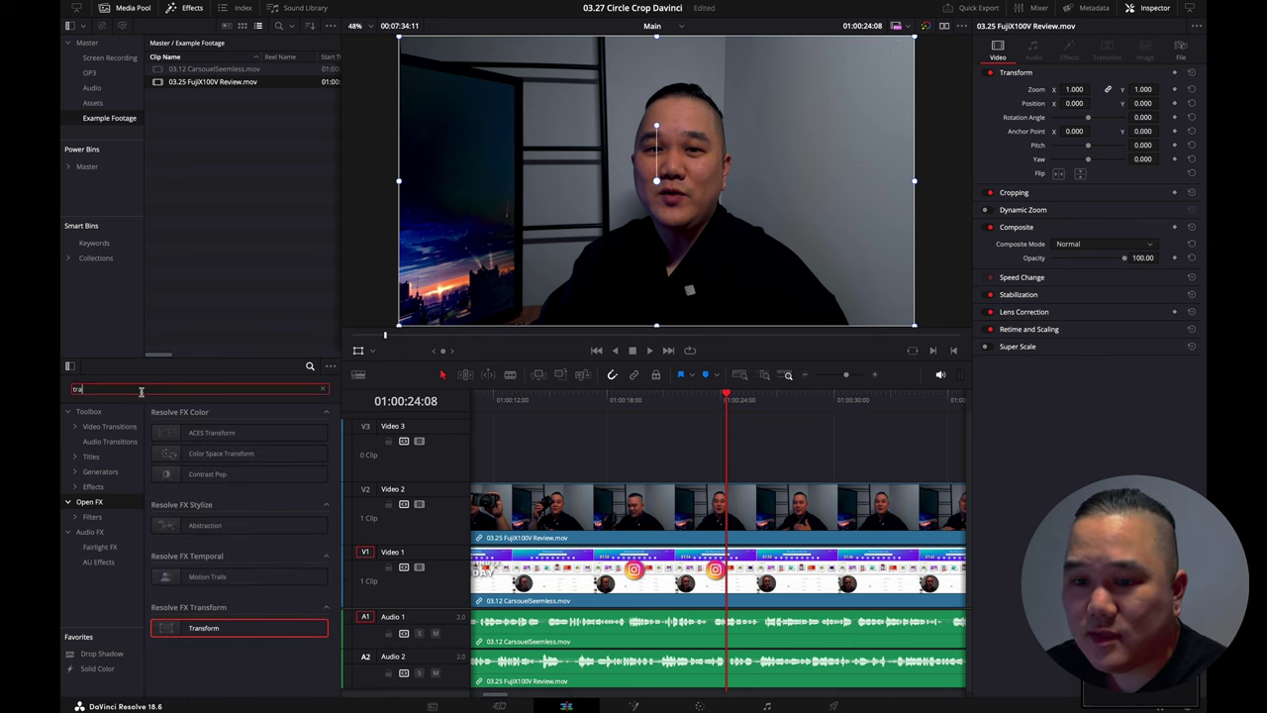
pyautogui.click(518, 508)
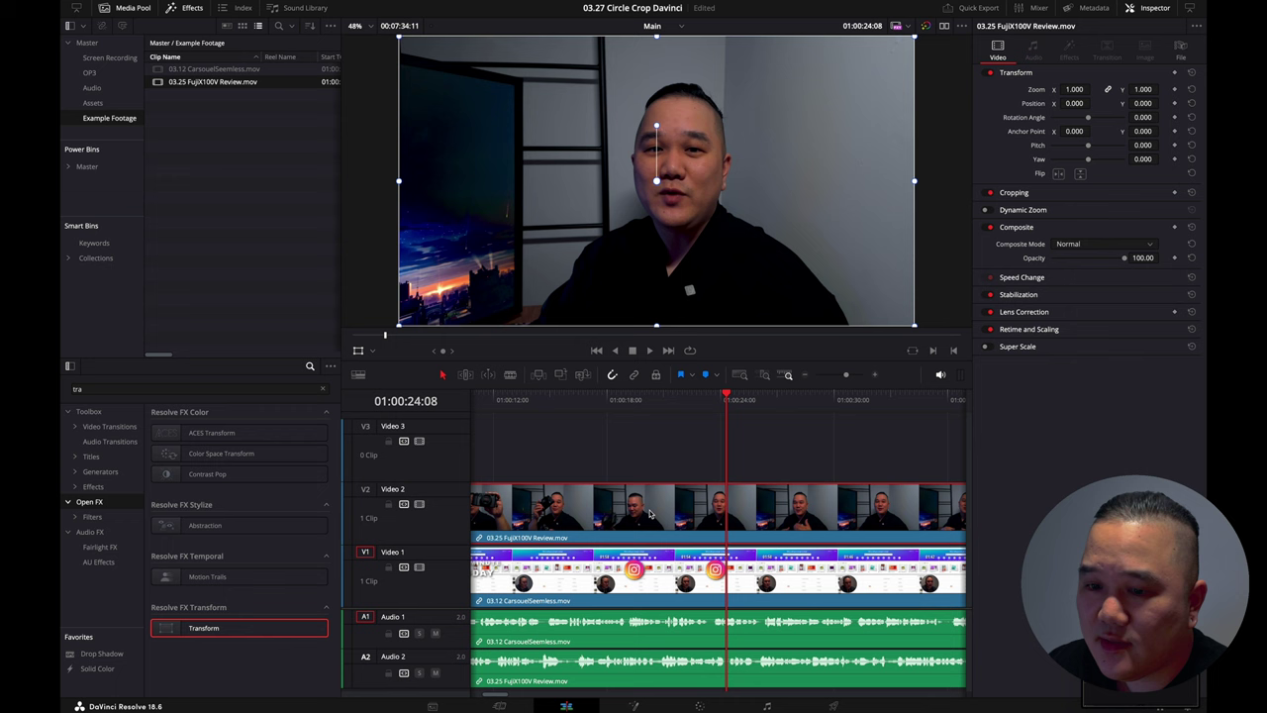
pyautogui.moveTo(271, 633); pyautogui.dragTo(600, 493)
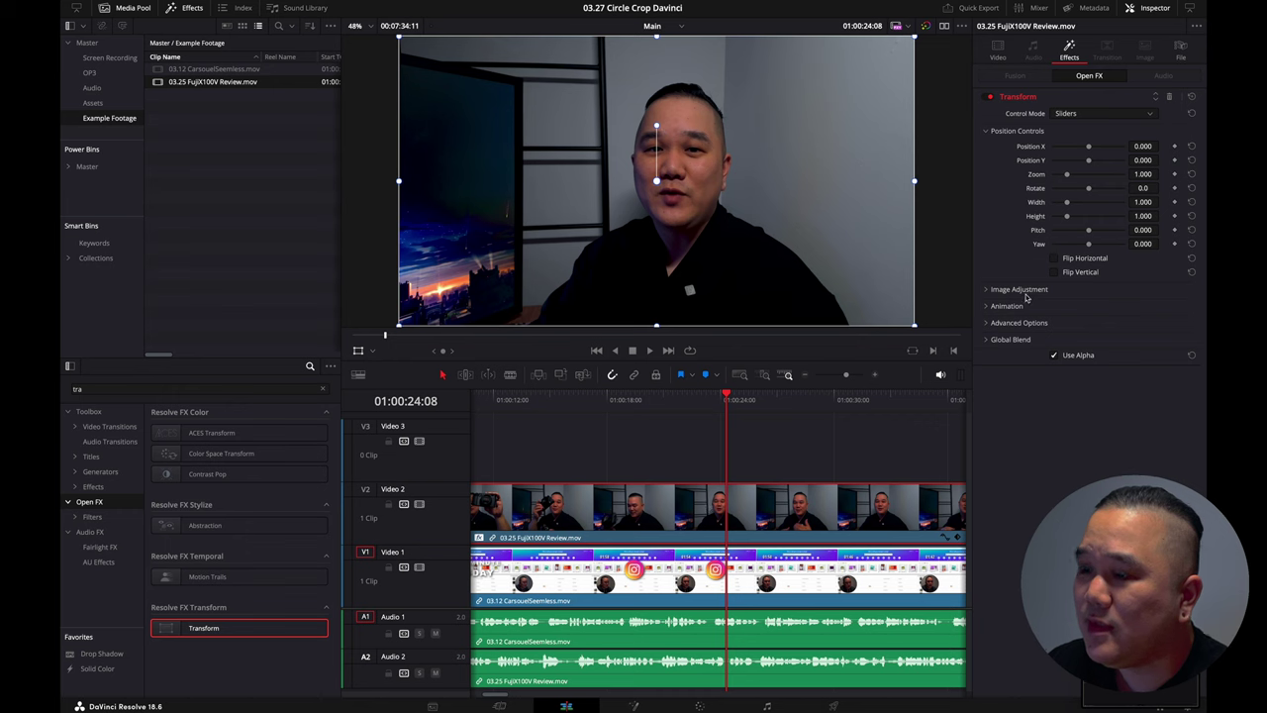
# Step: Set Transform Edge Rounding to 1.000 and clip Zoom to 1.360, positioned at X -212, Y -141
pyautogui.click(1029, 295)
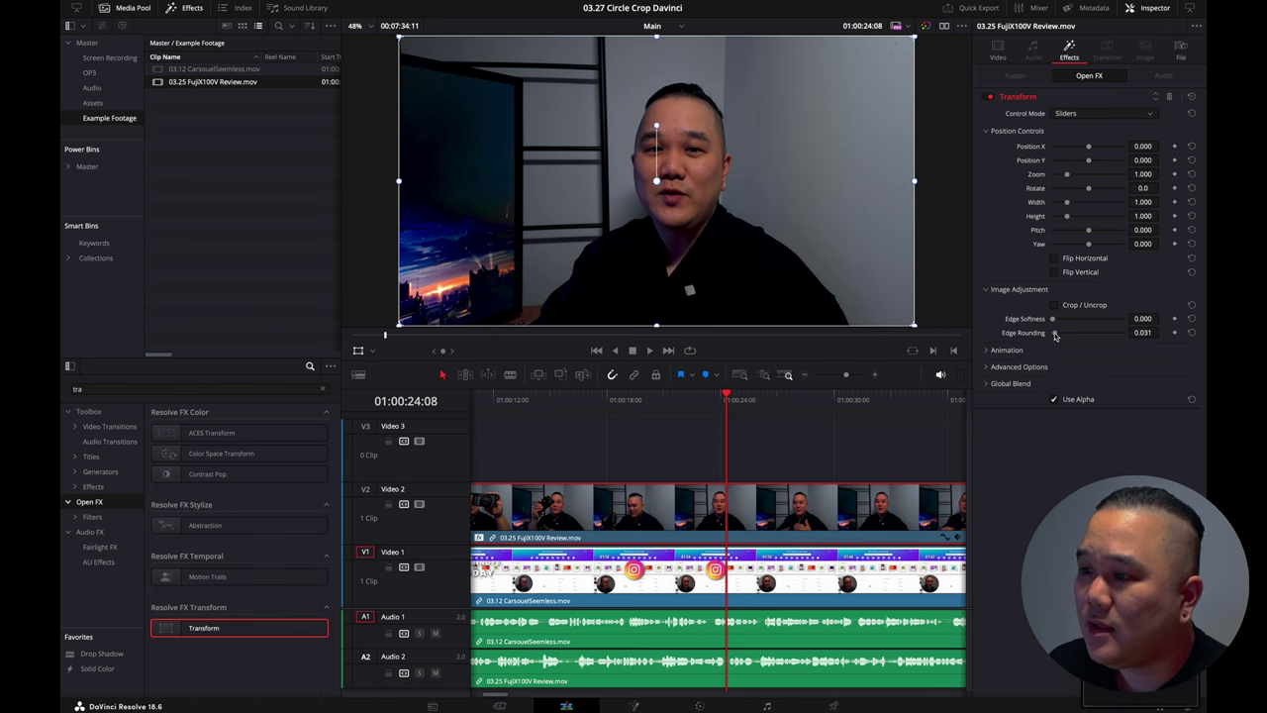
pyautogui.moveTo(1056, 336); pyautogui.dragTo(1146, 338)
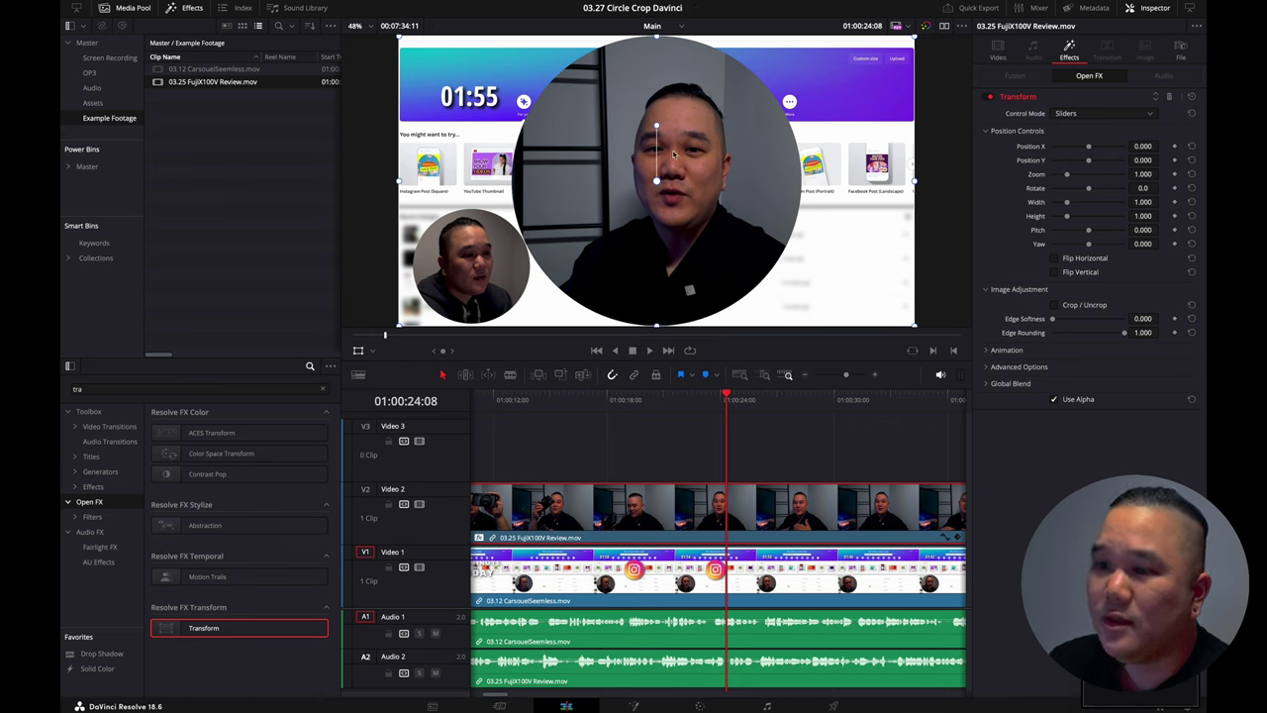
pyautogui.click(998, 50)
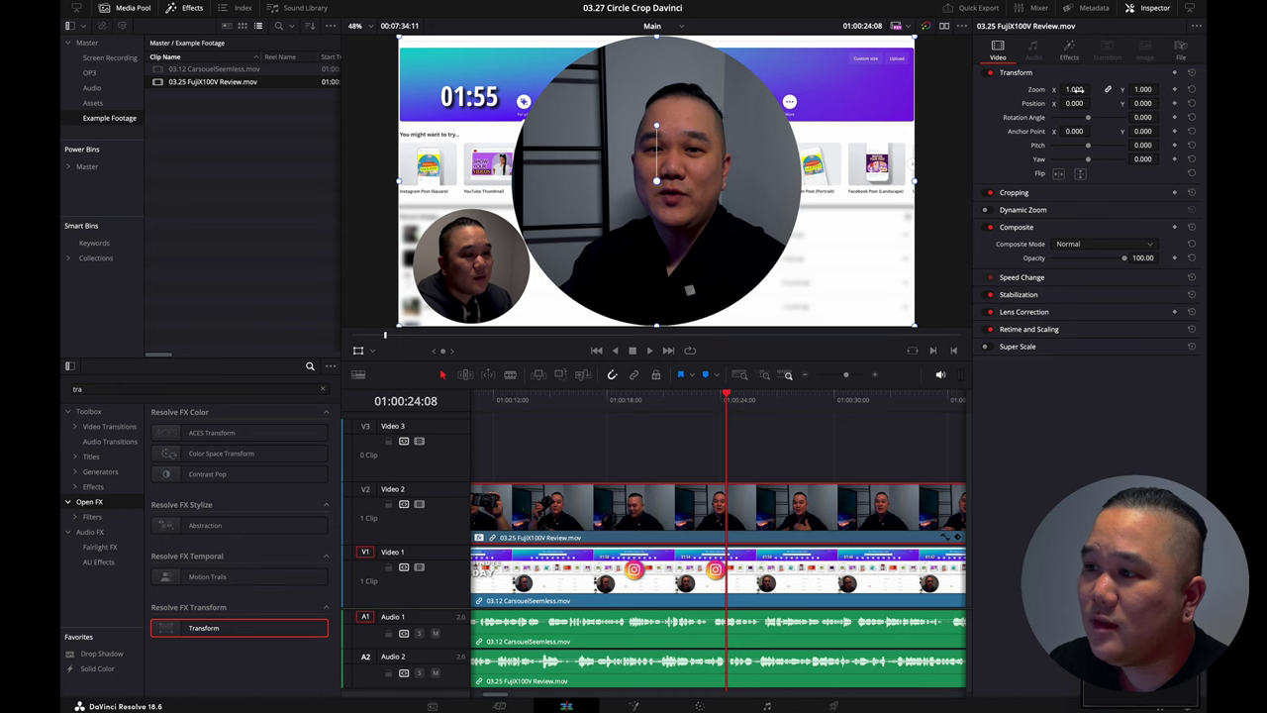
pyautogui.moveTo(1077, 89); pyautogui.dragTo(1132, 103)
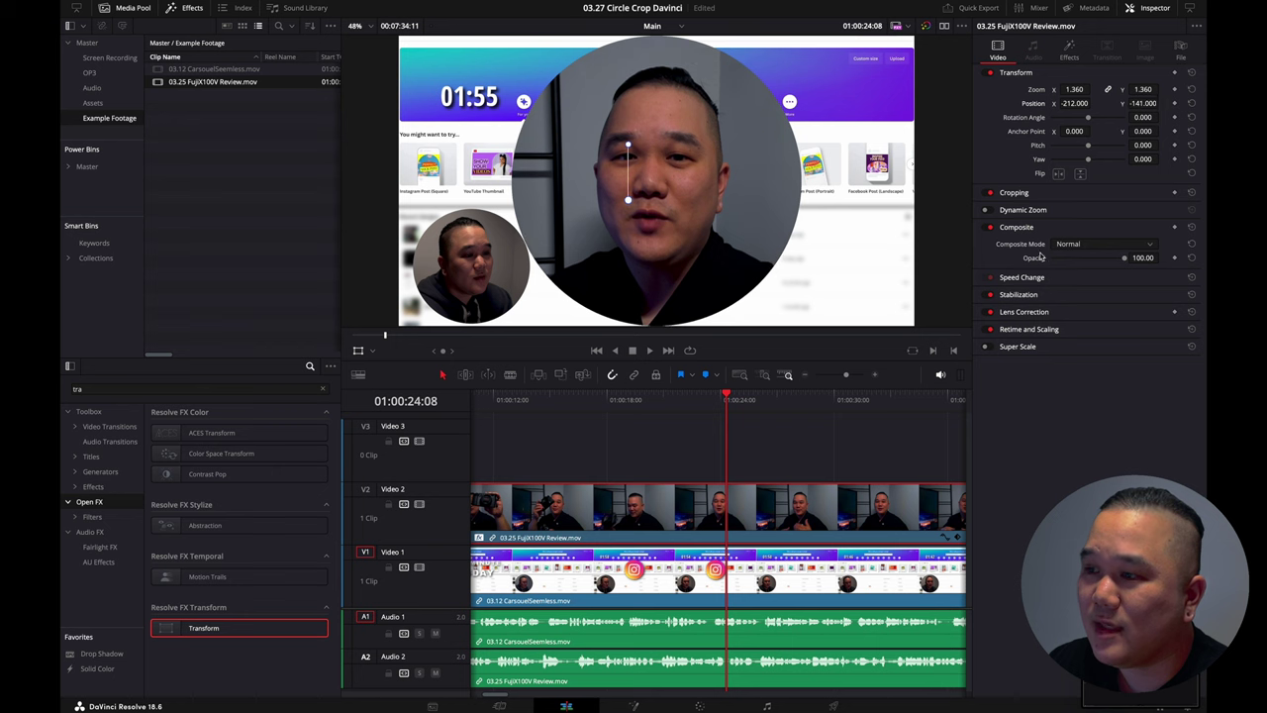
pyautogui.click(1069, 50)
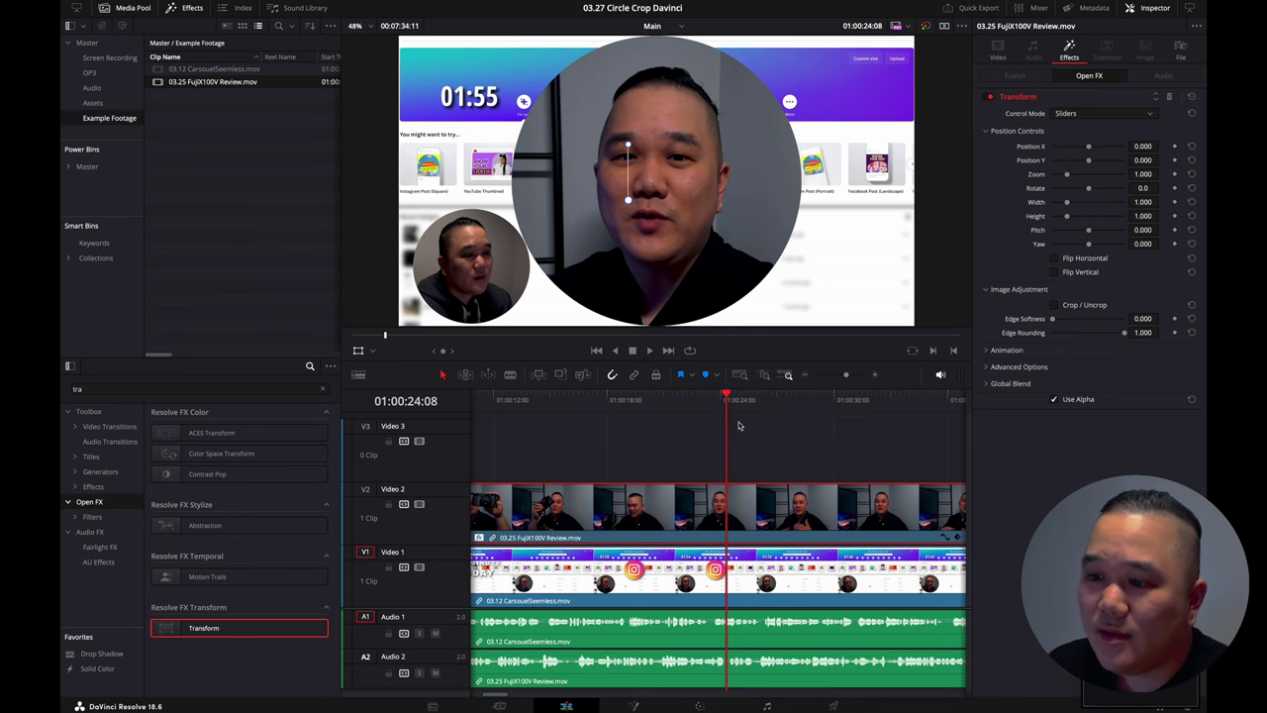
# Step: Create a Fusion composition lasting 00:01:00:00 and place it on Video 3 above the face clip
pyautogui.rightClick(220, 131)
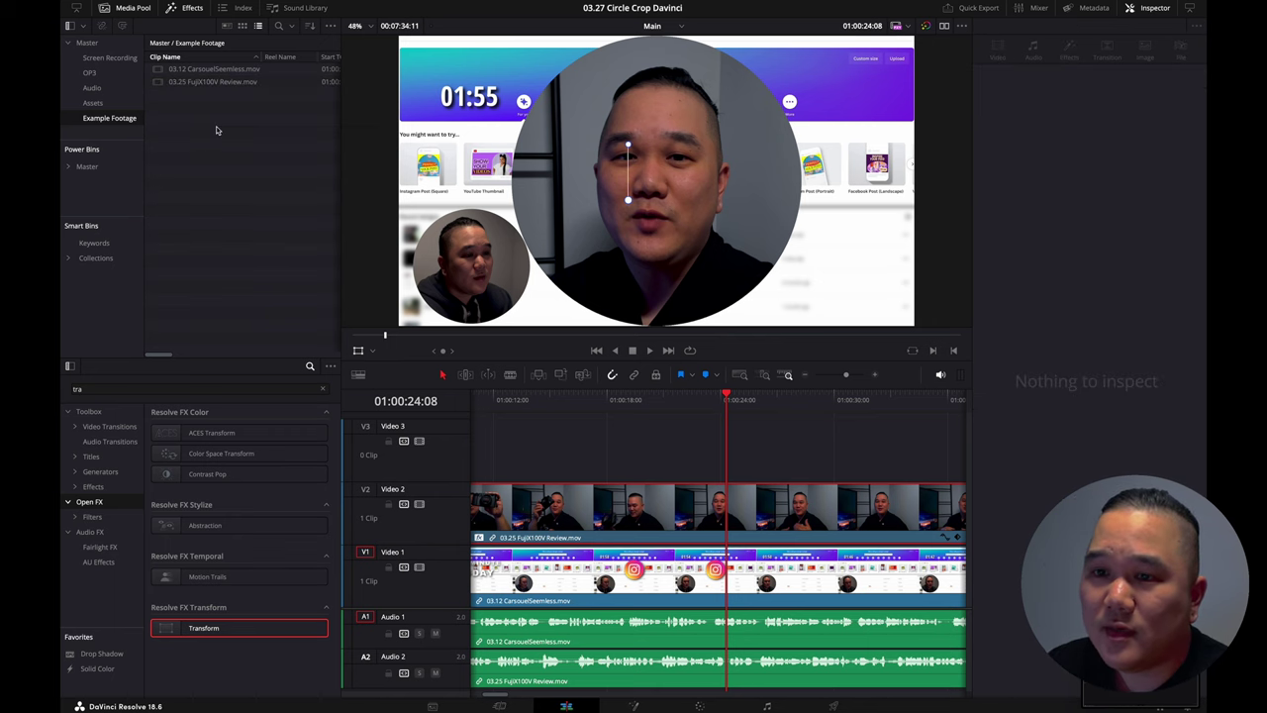
pyautogui.click(268, 176)
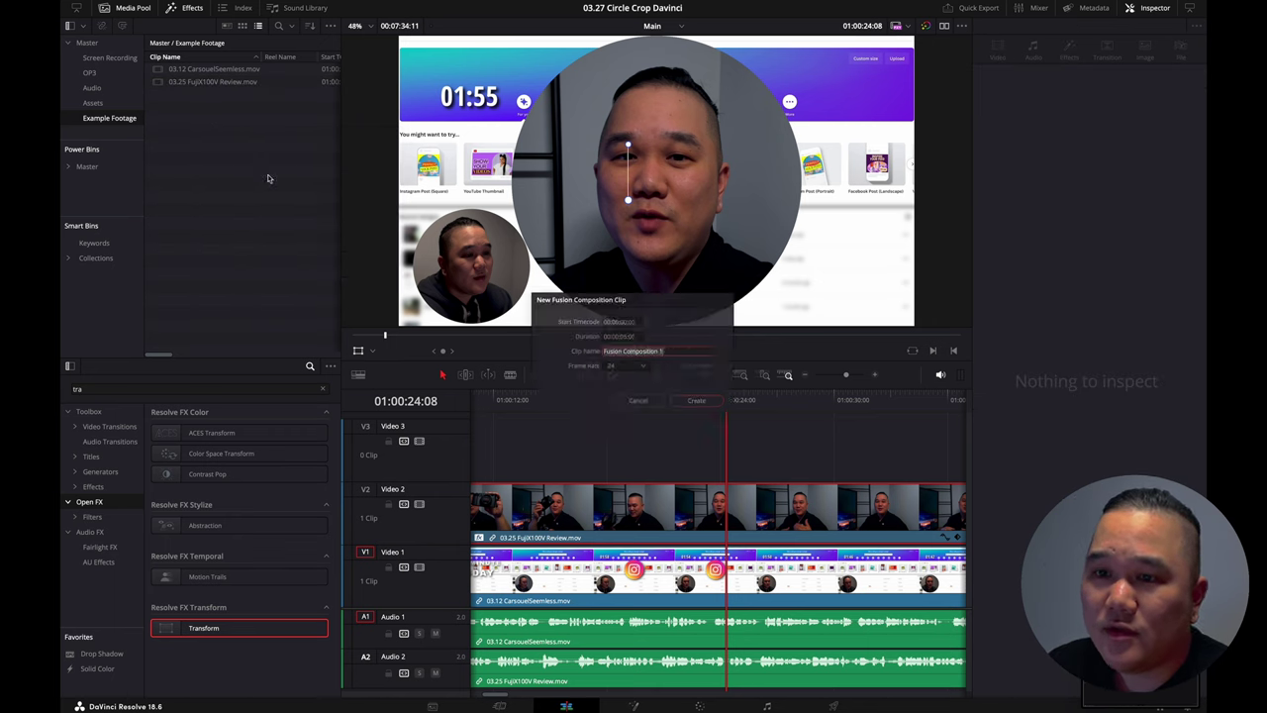
pyautogui.click(622, 335)
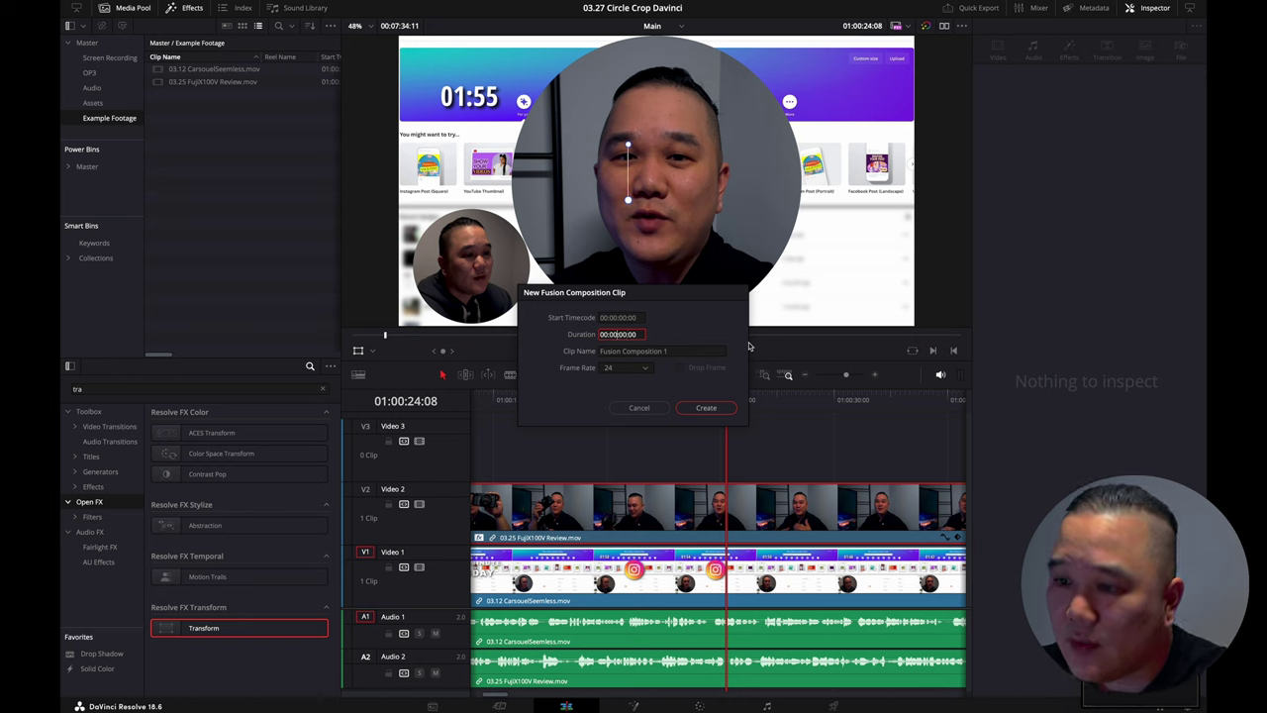
pyautogui.write('1')
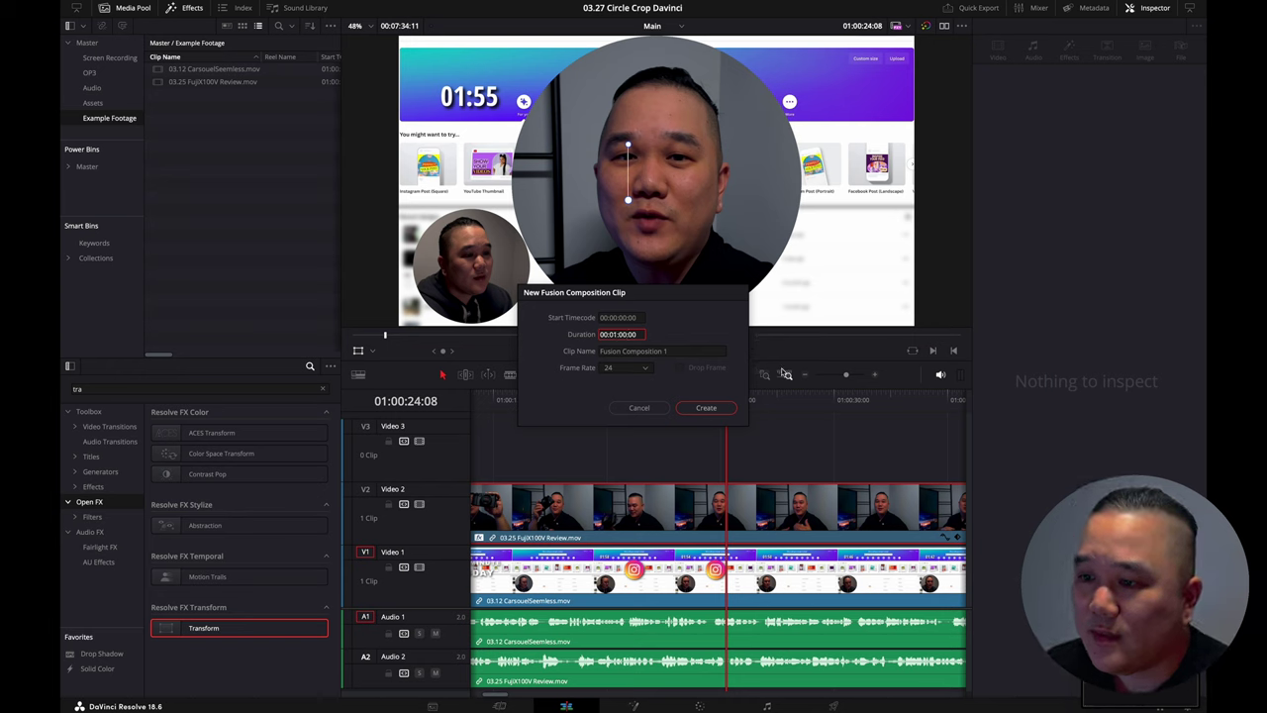
pyautogui.click(706, 408)
pyautogui.moveTo(202, 94); pyautogui.dragTo(484, 465)
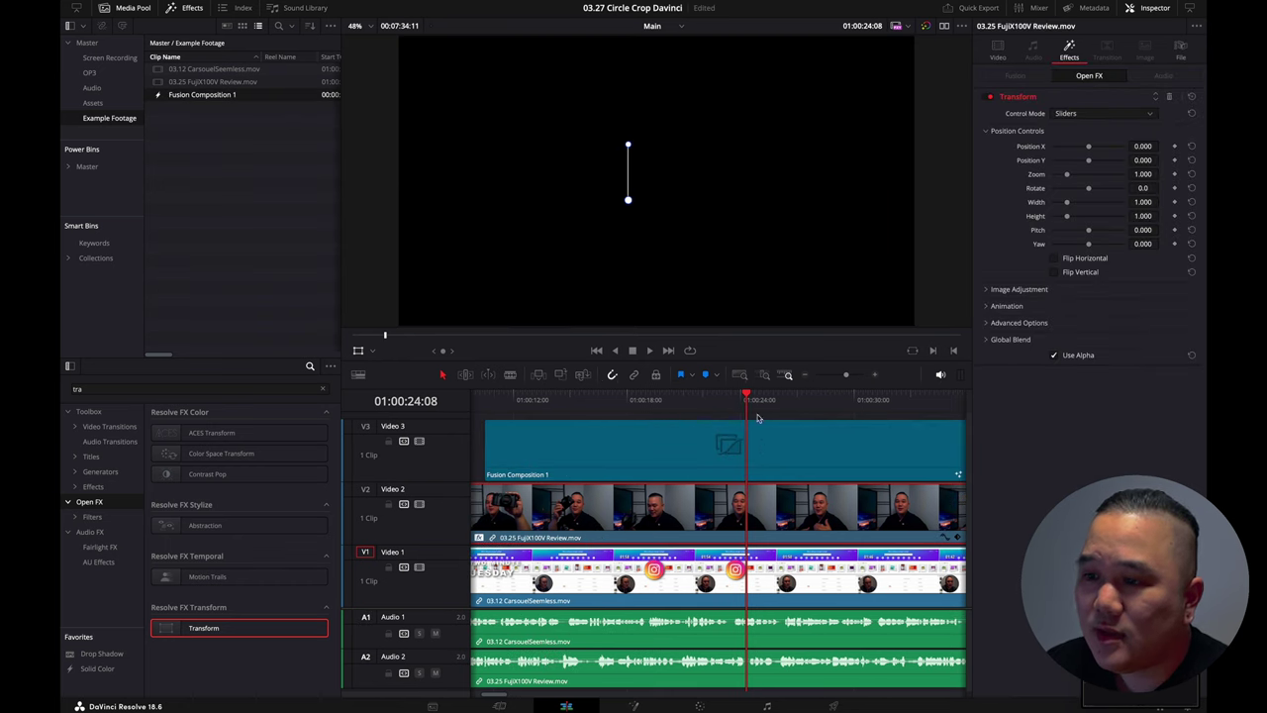
pyautogui.click(657, 465)
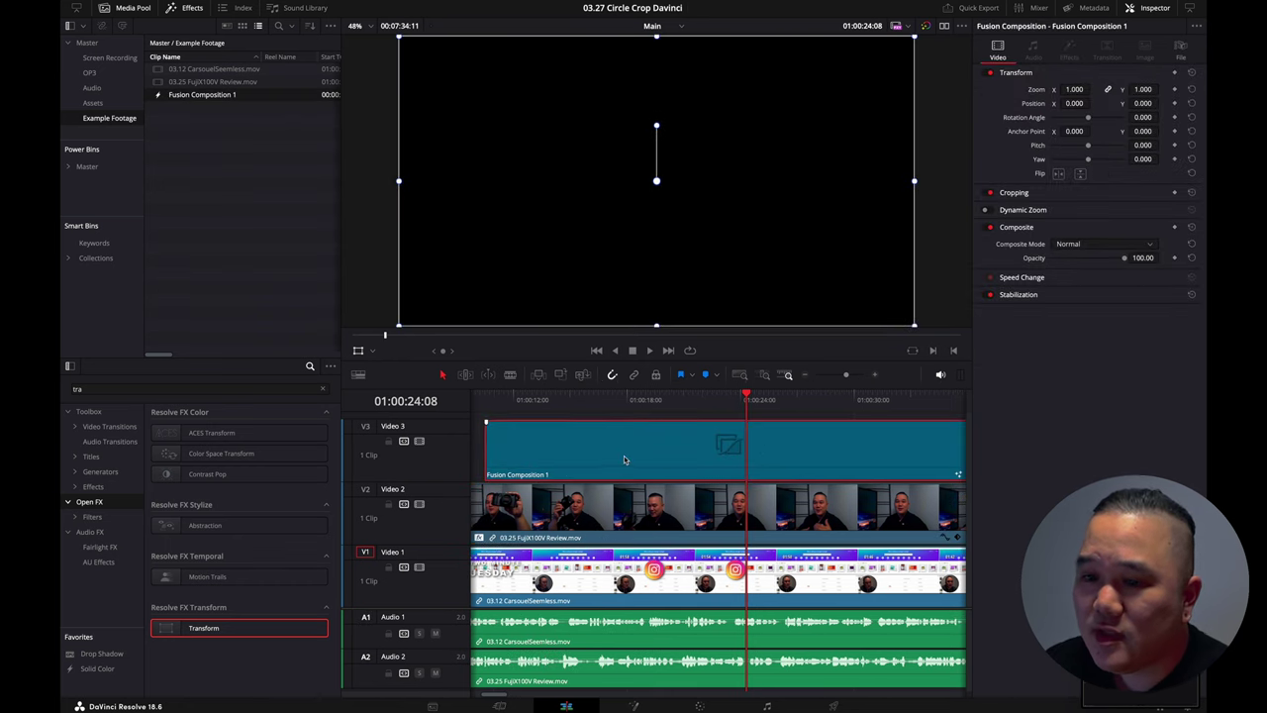
# Step: On the Fusion page, add sRender and sEllipse nodes from Tools > Shape, feeding MediaOut1
pyautogui.click(634, 706)
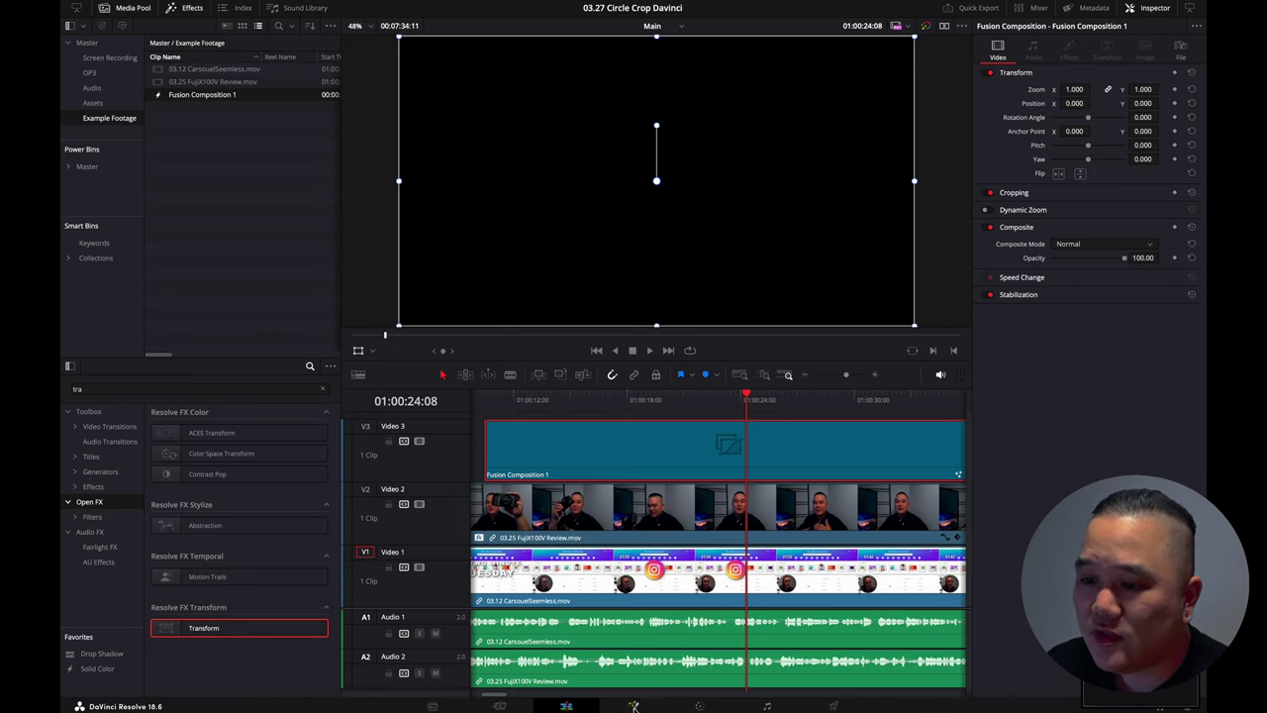
pyautogui.click(193, 12)
pyautogui.click(193, 12)
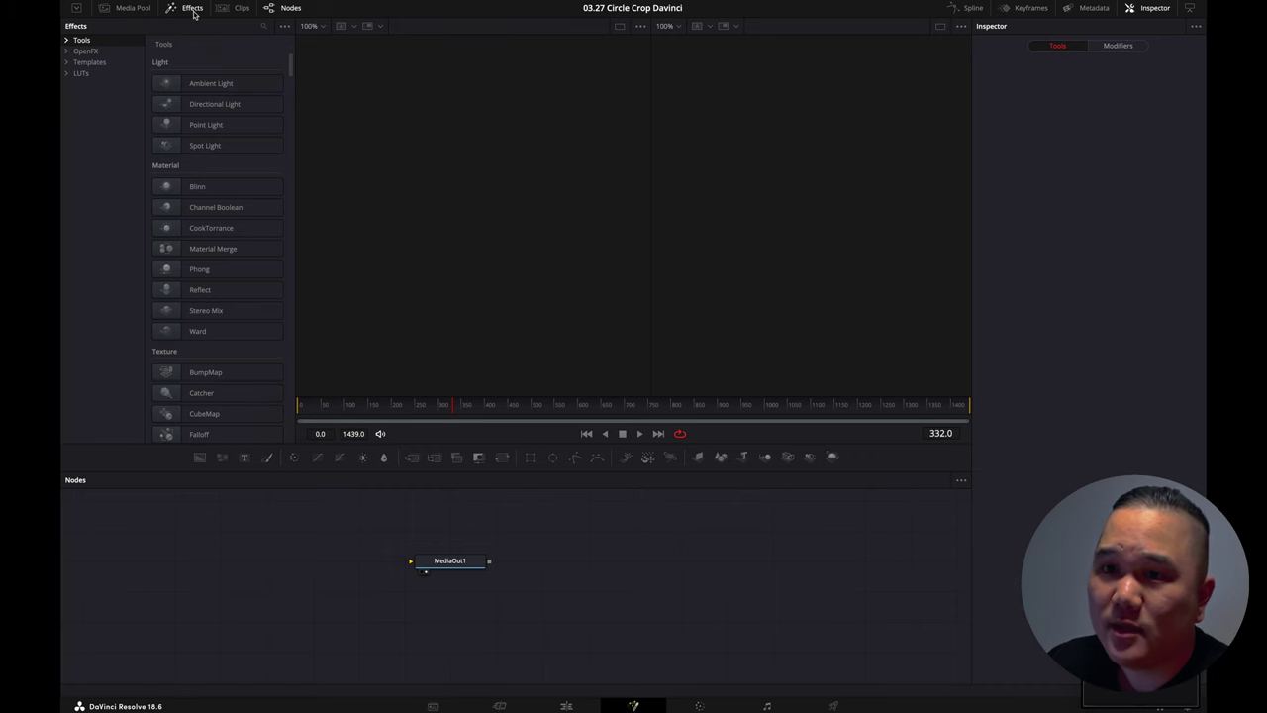
pyautogui.click(67, 43)
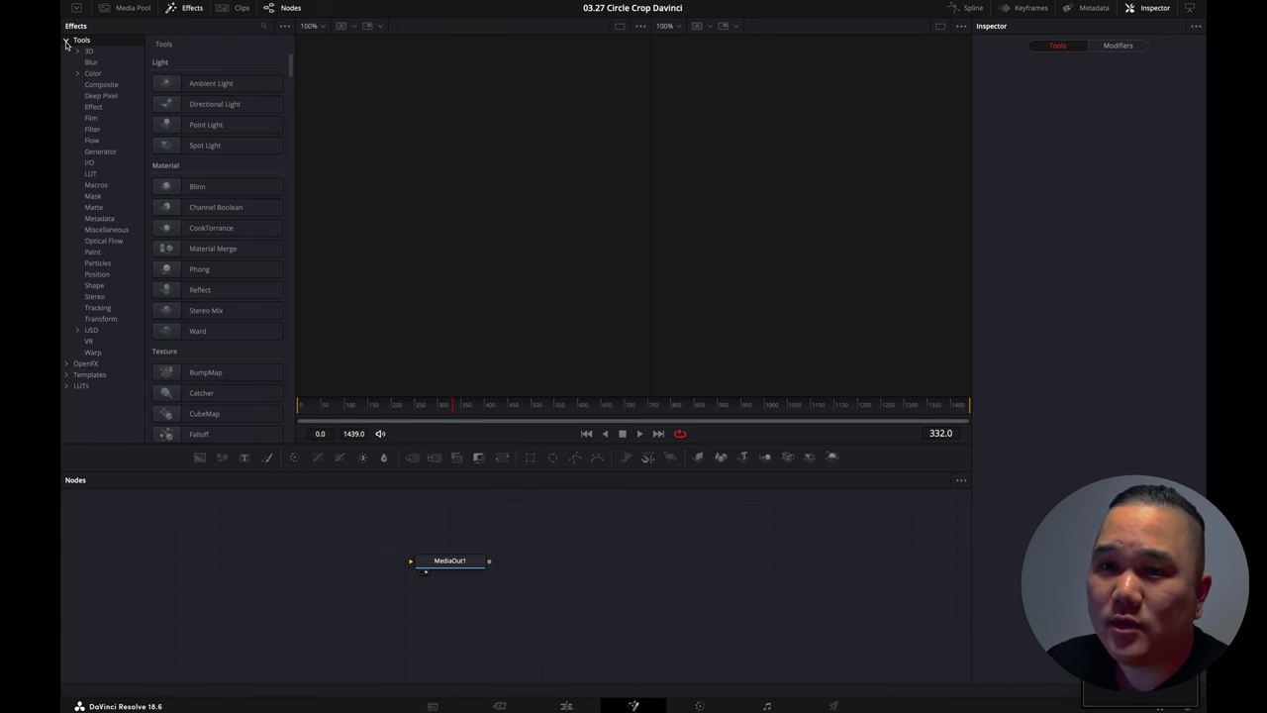
pyautogui.click(95, 285)
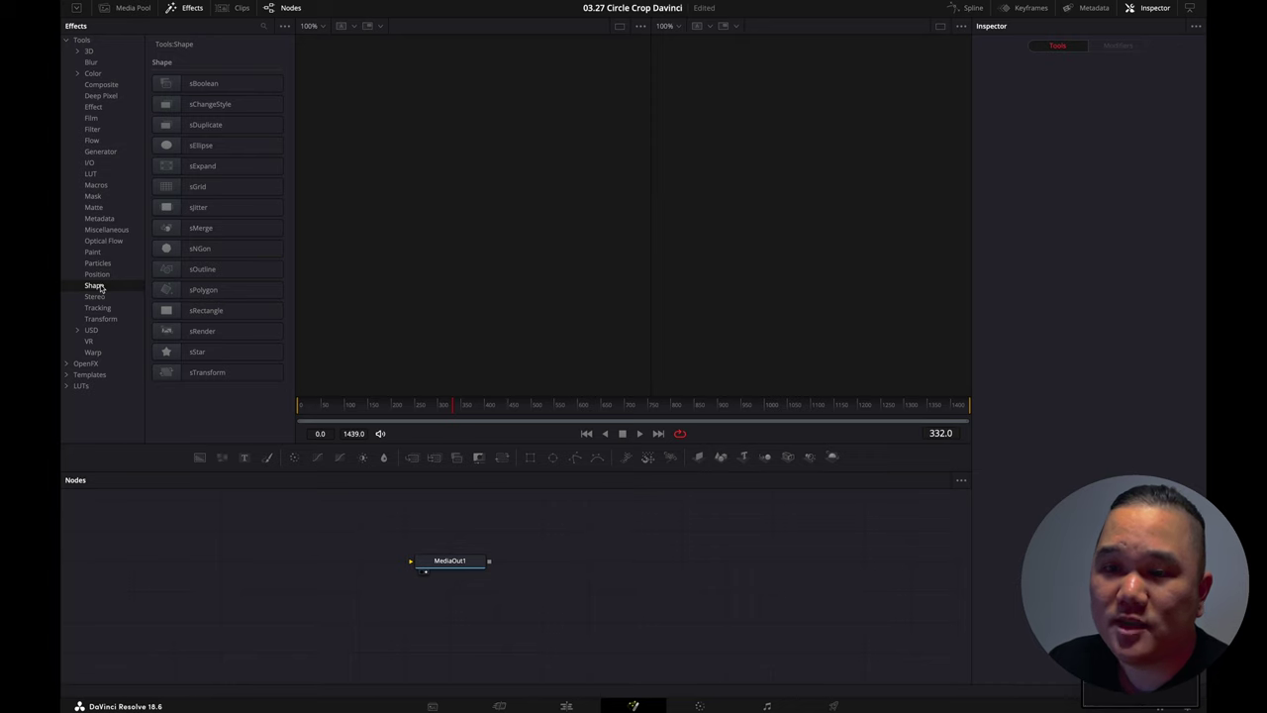
pyautogui.click(198, 332)
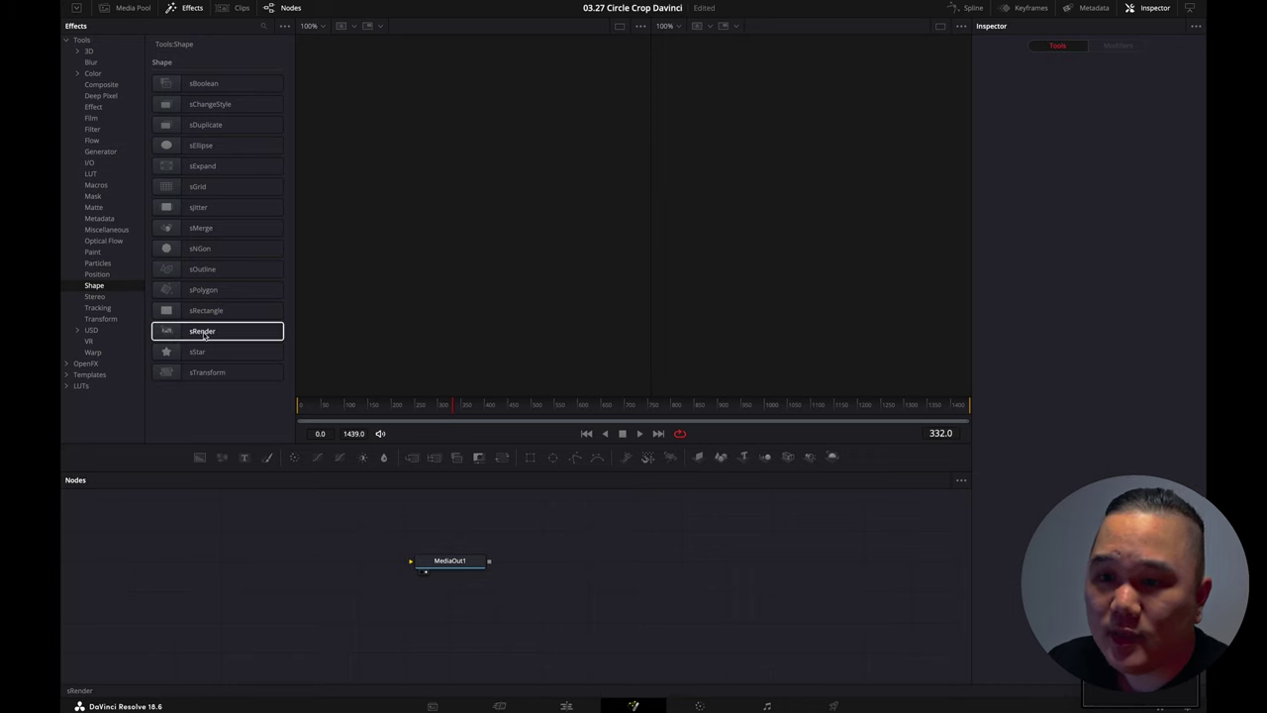
pyautogui.moveTo(204, 335); pyautogui.dragTo(345, 563)
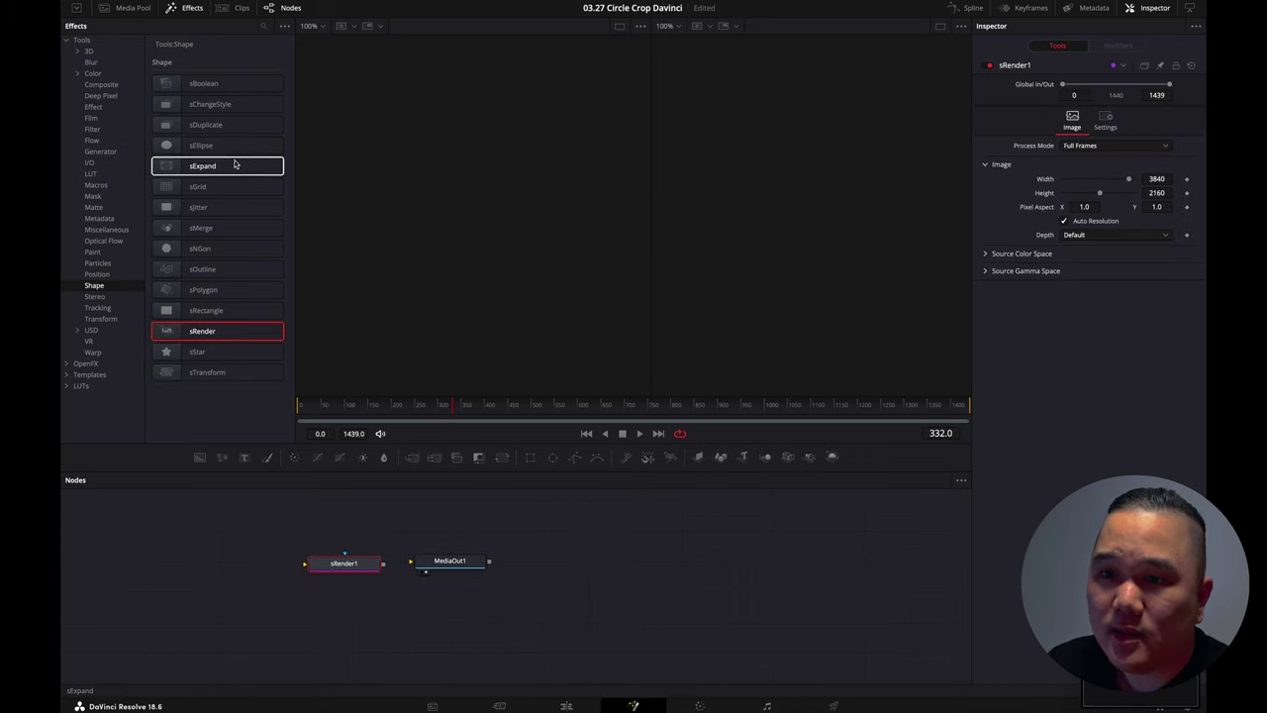
pyautogui.moveTo(234, 147); pyautogui.dragTo(412, 561)
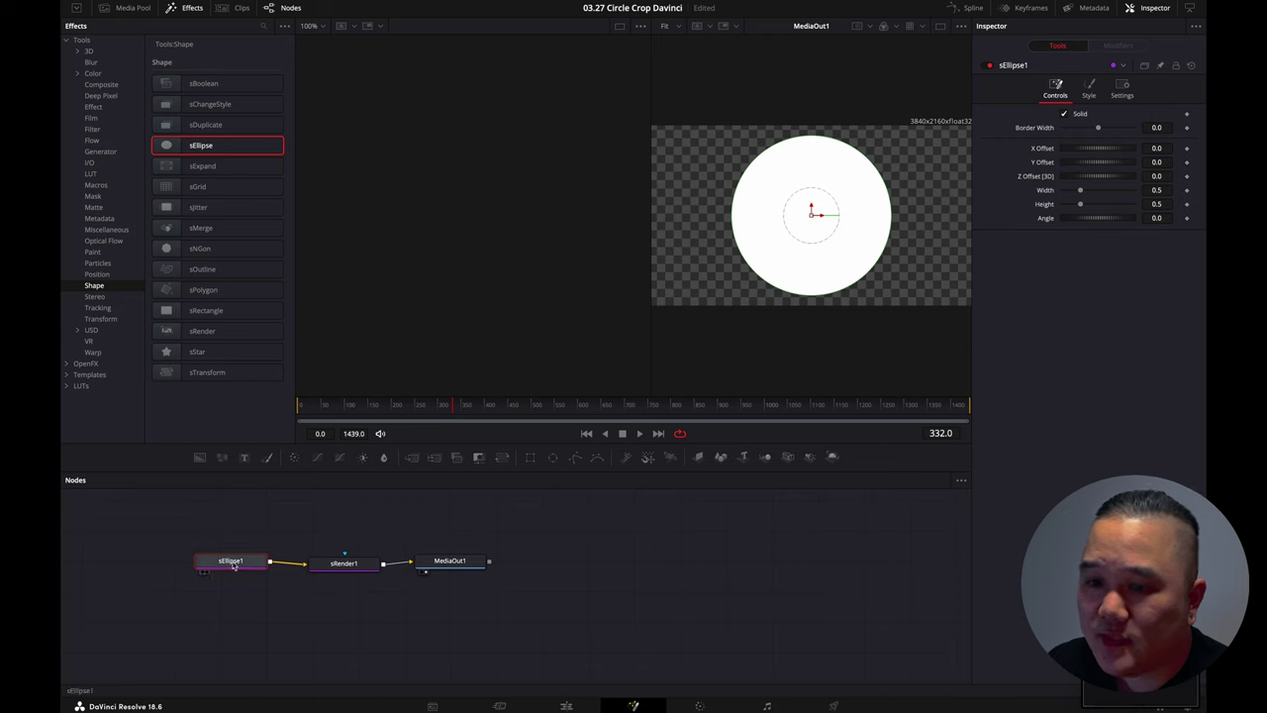
# Step: Make the sEllipse hollow with a 0.029 border width and colour it yellow
pyautogui.click(1064, 115)
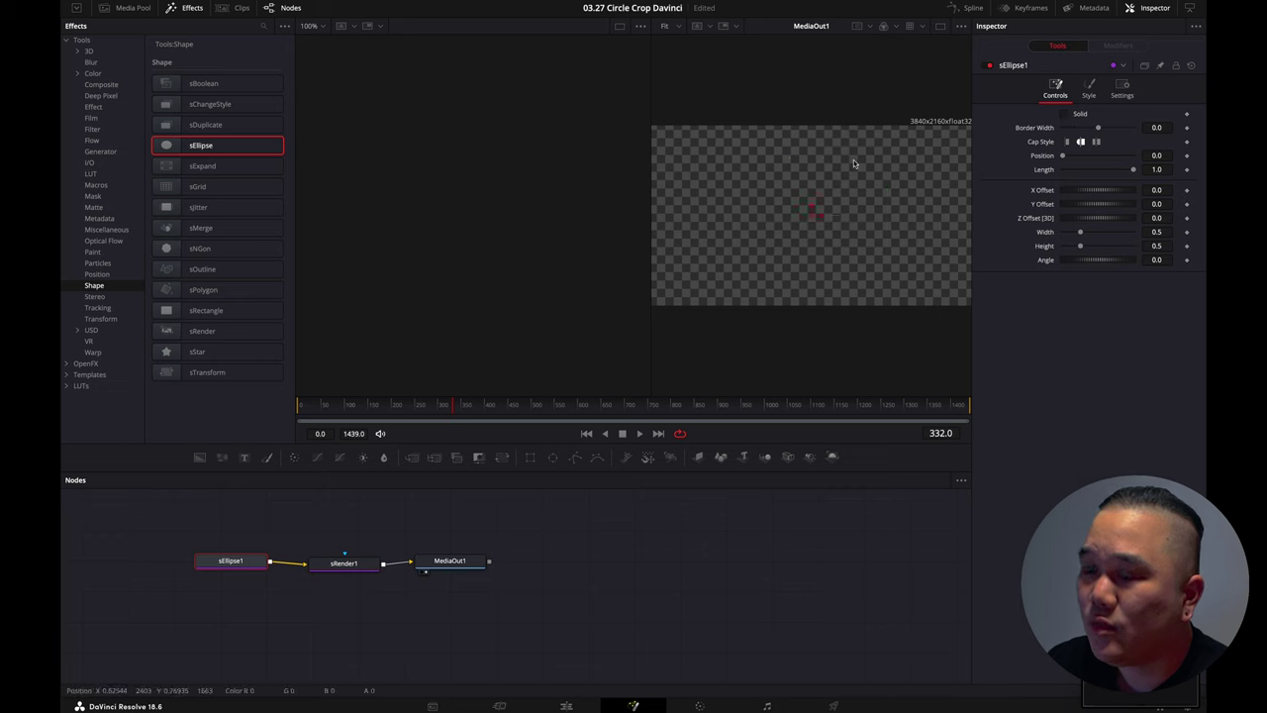
pyautogui.moveTo(1098, 128); pyautogui.dragTo(1105, 129)
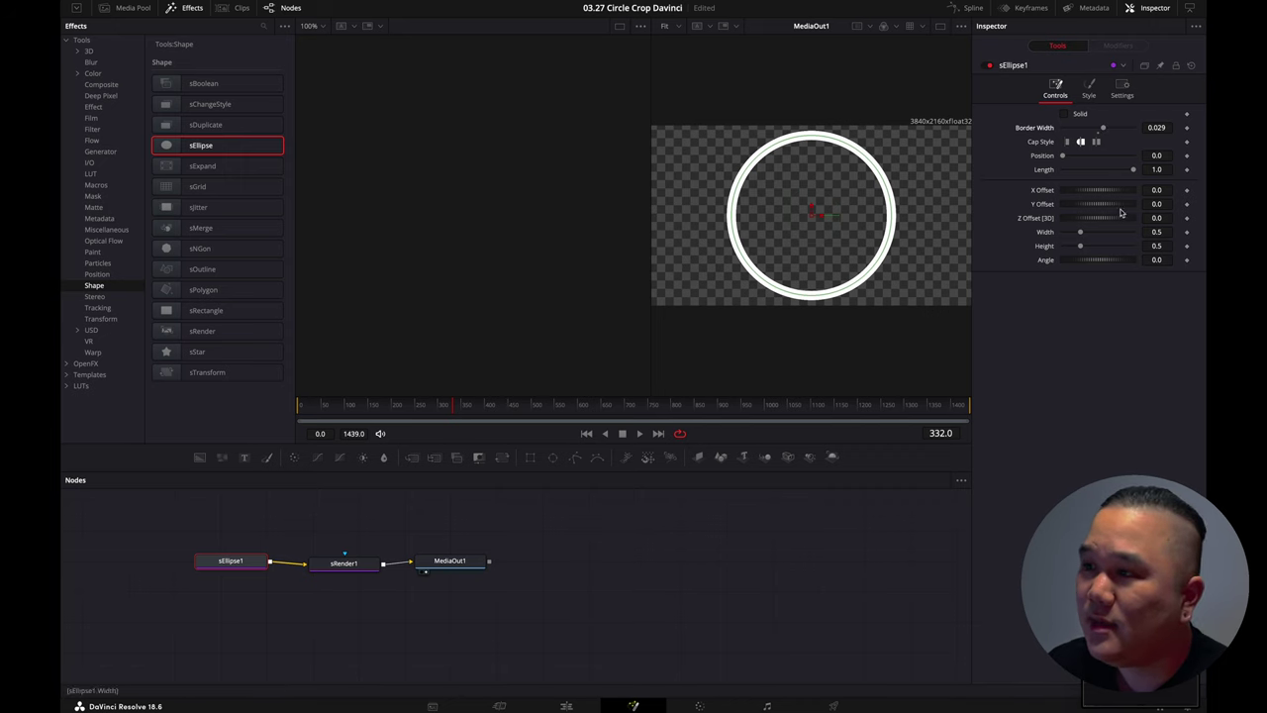
pyautogui.click(1089, 88)
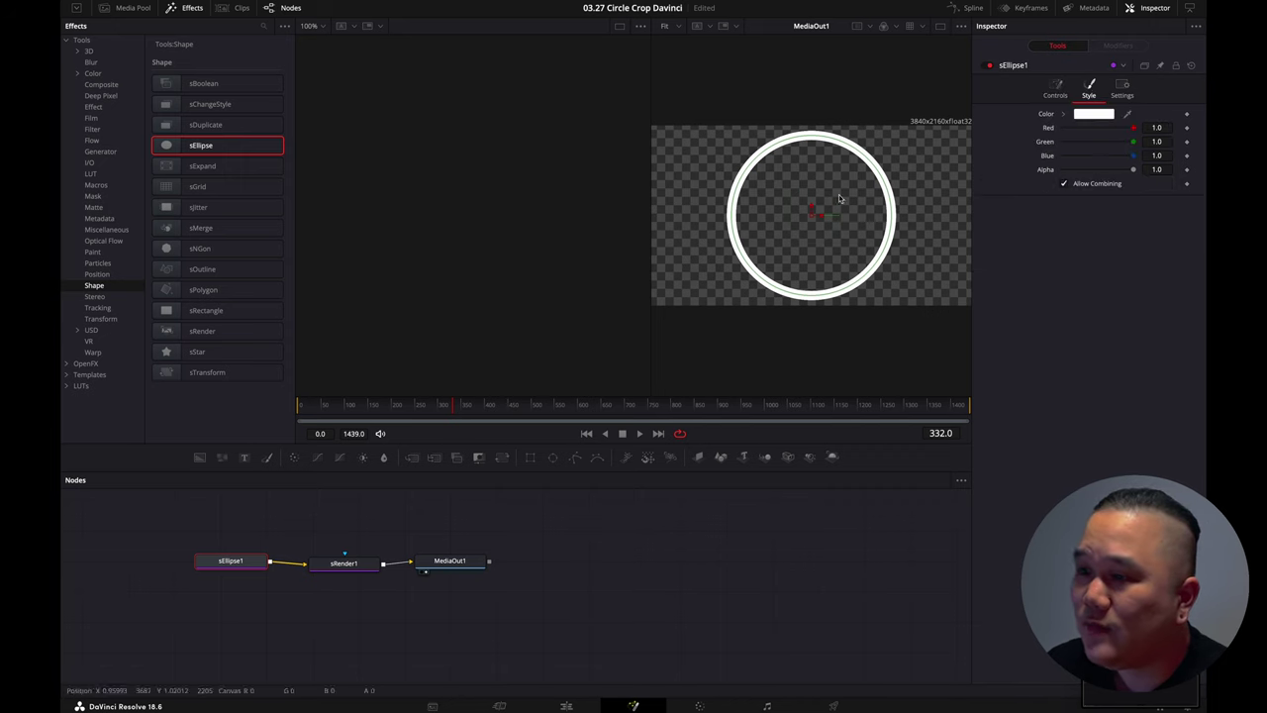
pyautogui.click(1094, 114)
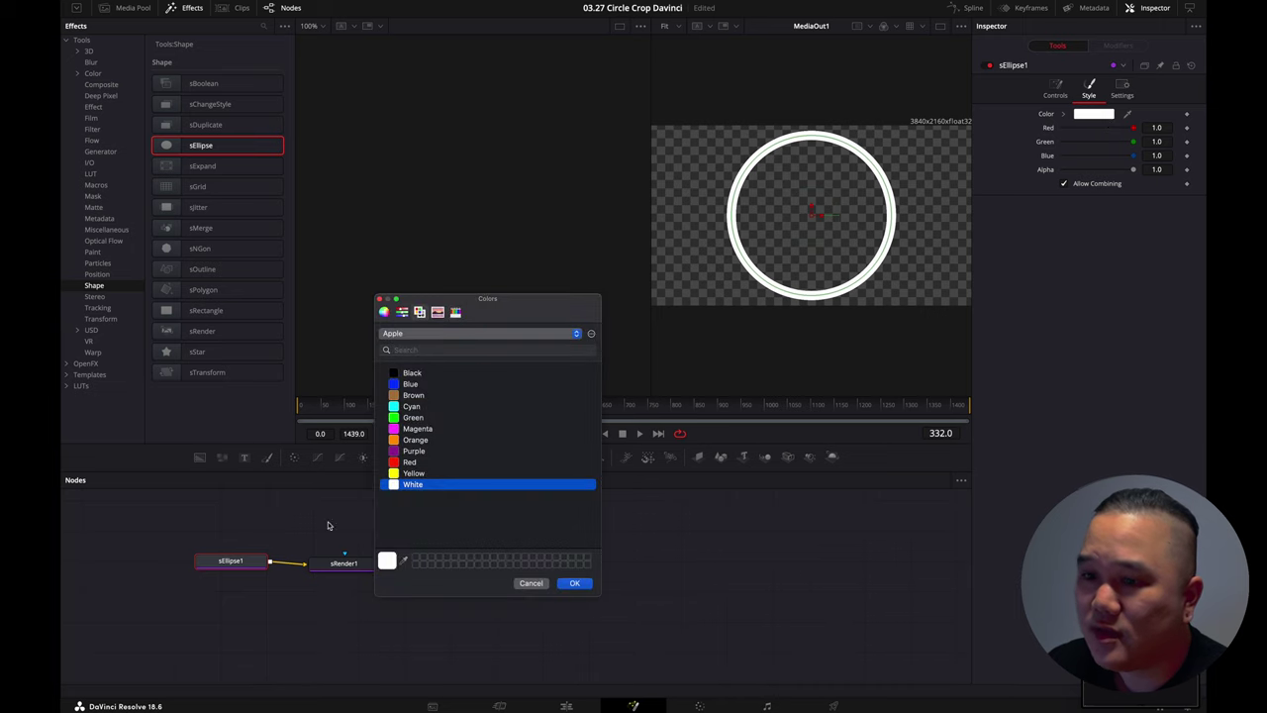
pyautogui.click(426, 462)
pyautogui.click(429, 472)
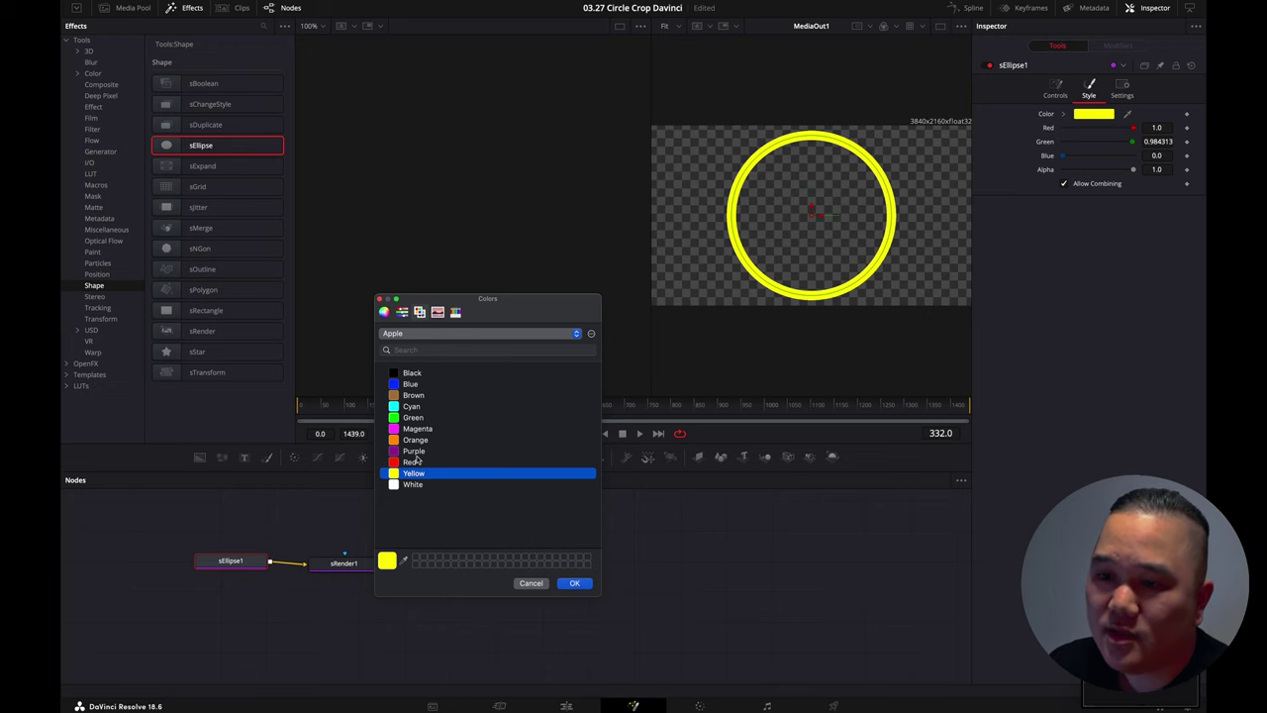
pyautogui.click(575, 583)
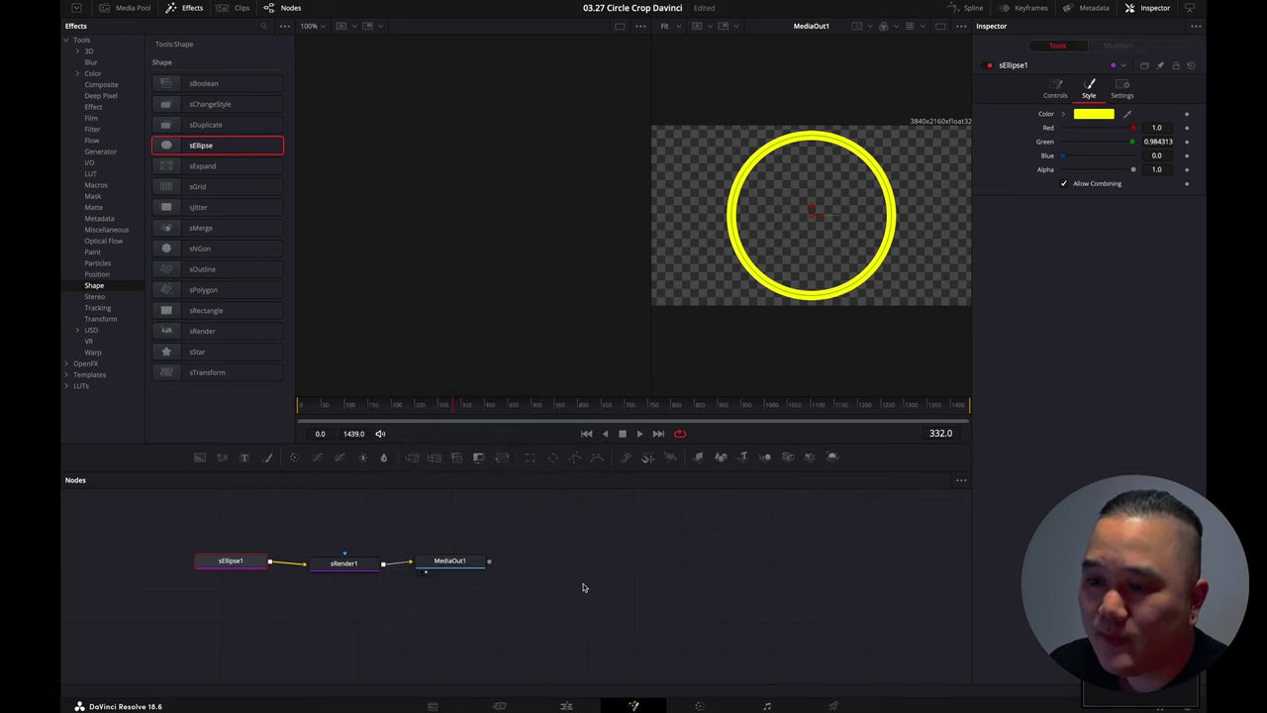
# Step: On the Edit page, set the ring composition's zoom to 1.060 and the face's Transform zoom to 0.919
pyautogui.click(567, 705)
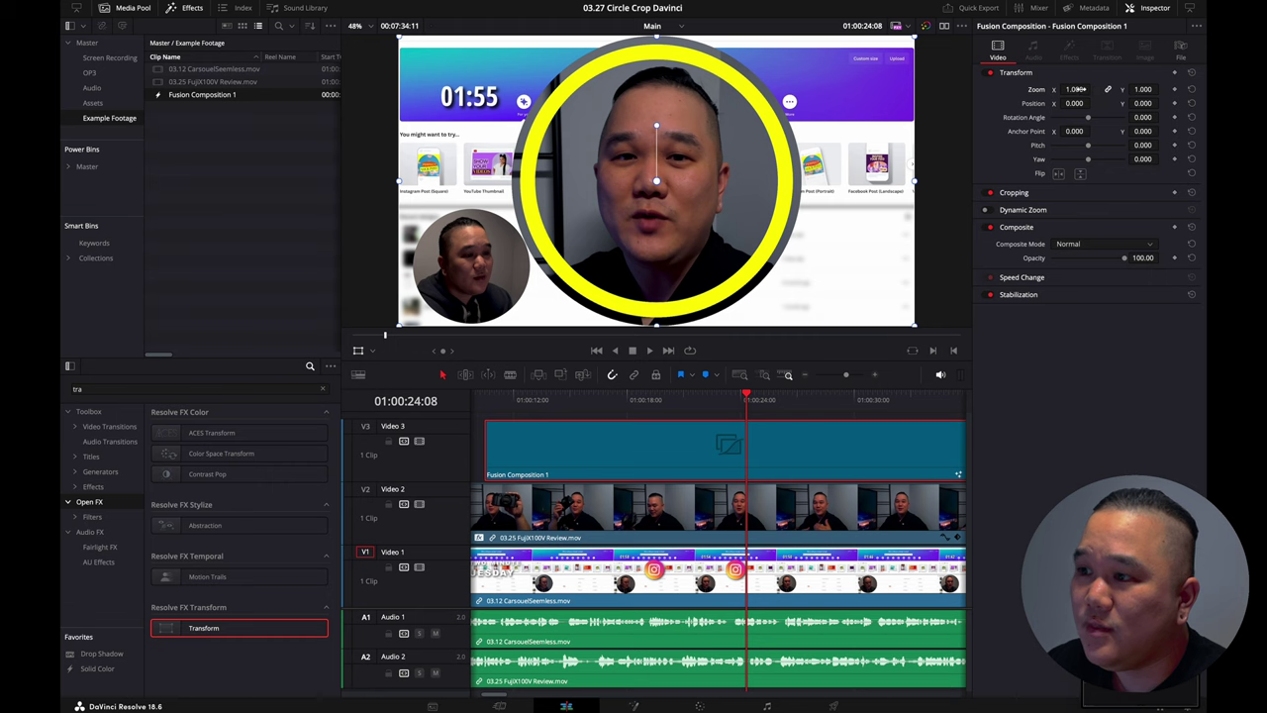
pyautogui.moveTo(1093, 89); pyautogui.dragTo(1099, 89)
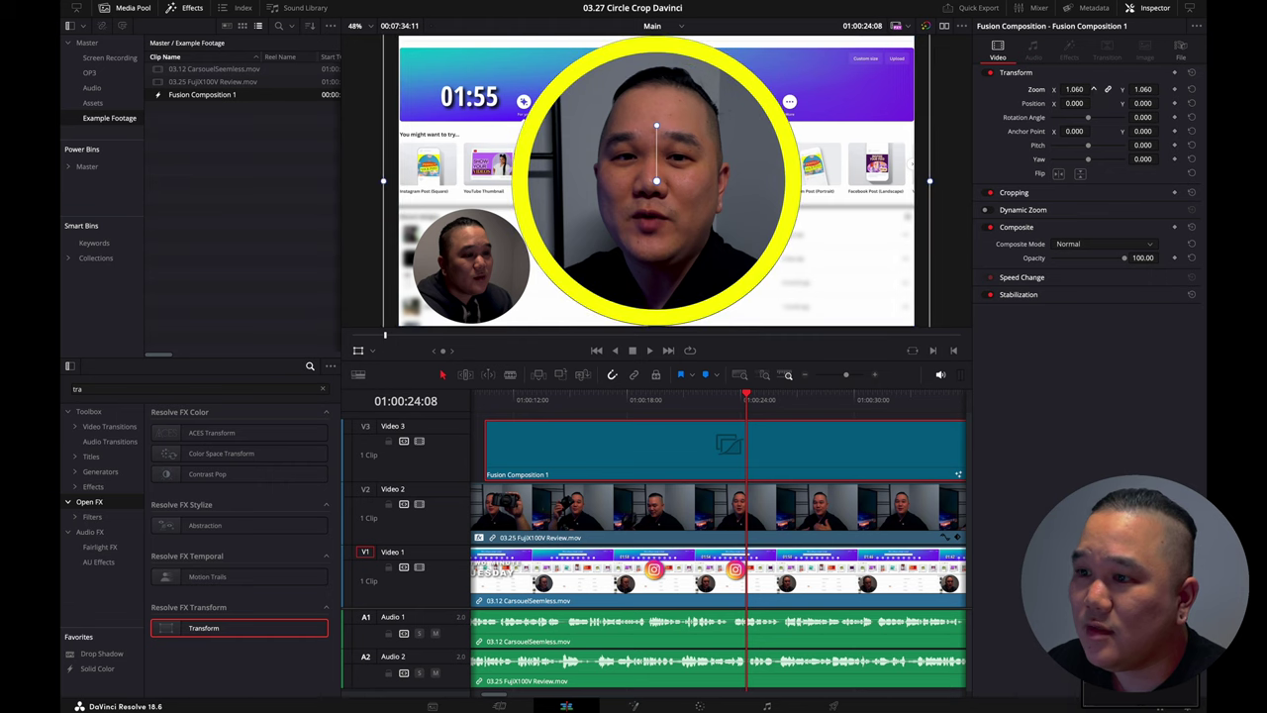
pyautogui.click(711, 488)
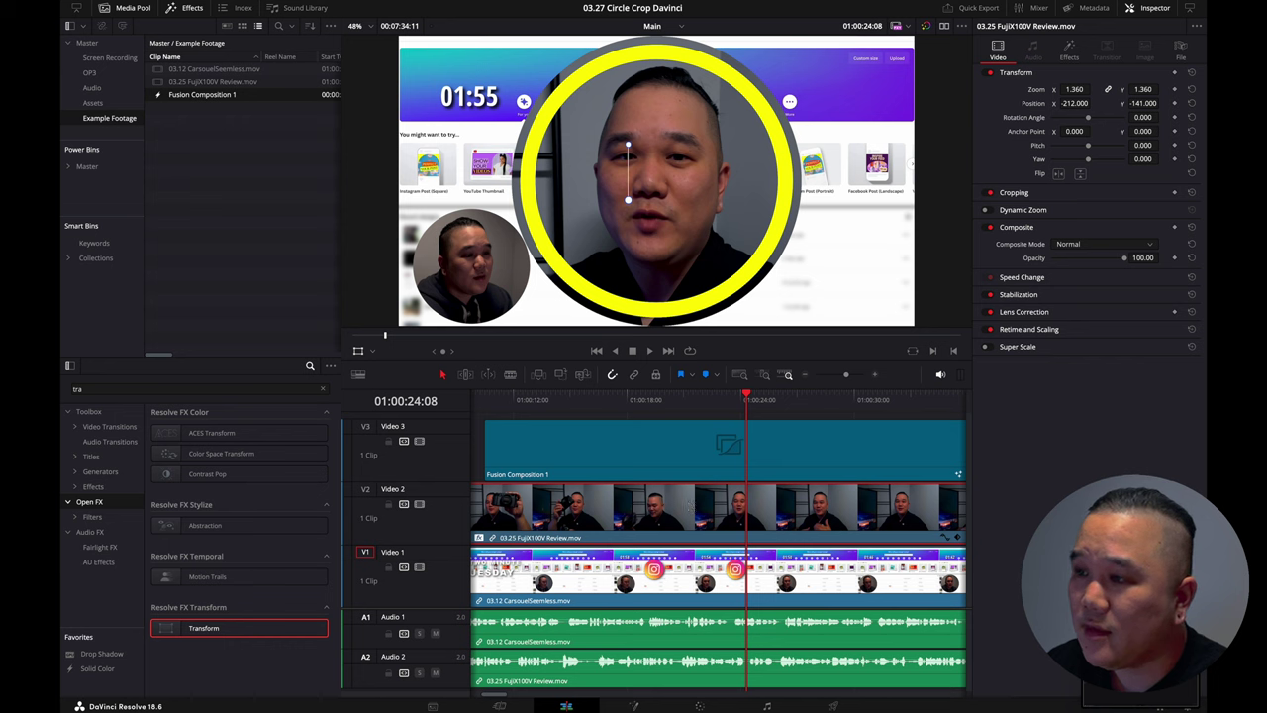
pyautogui.click(1078, 53)
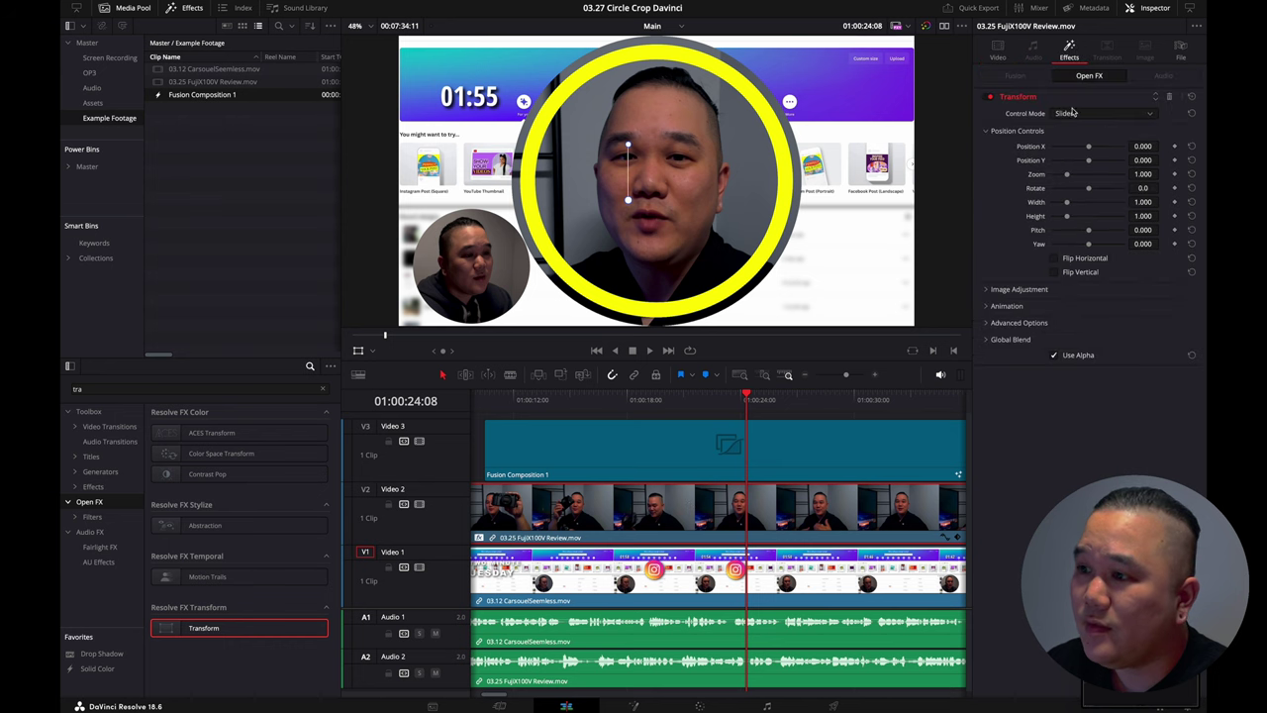
pyautogui.moveTo(1068, 176); pyautogui.dragTo(1066, 176)
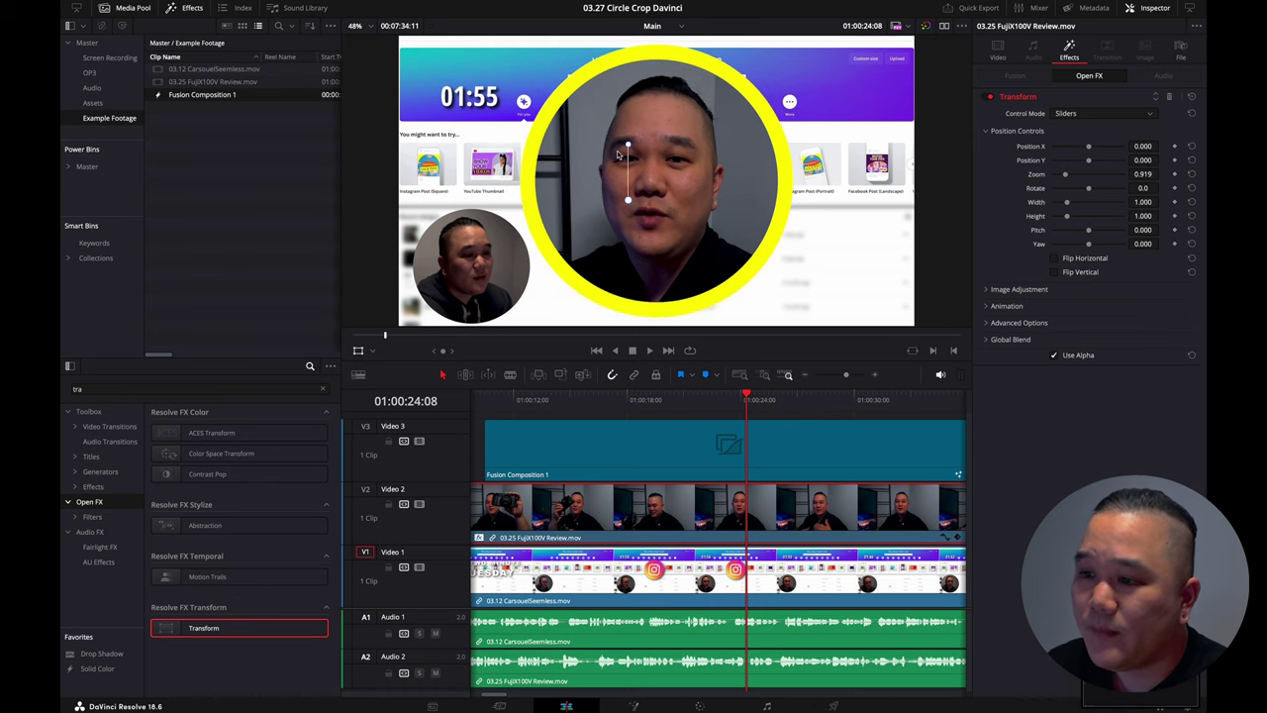
pyautogui.moveTo(553, 448); pyautogui.dragTo(650, 497)
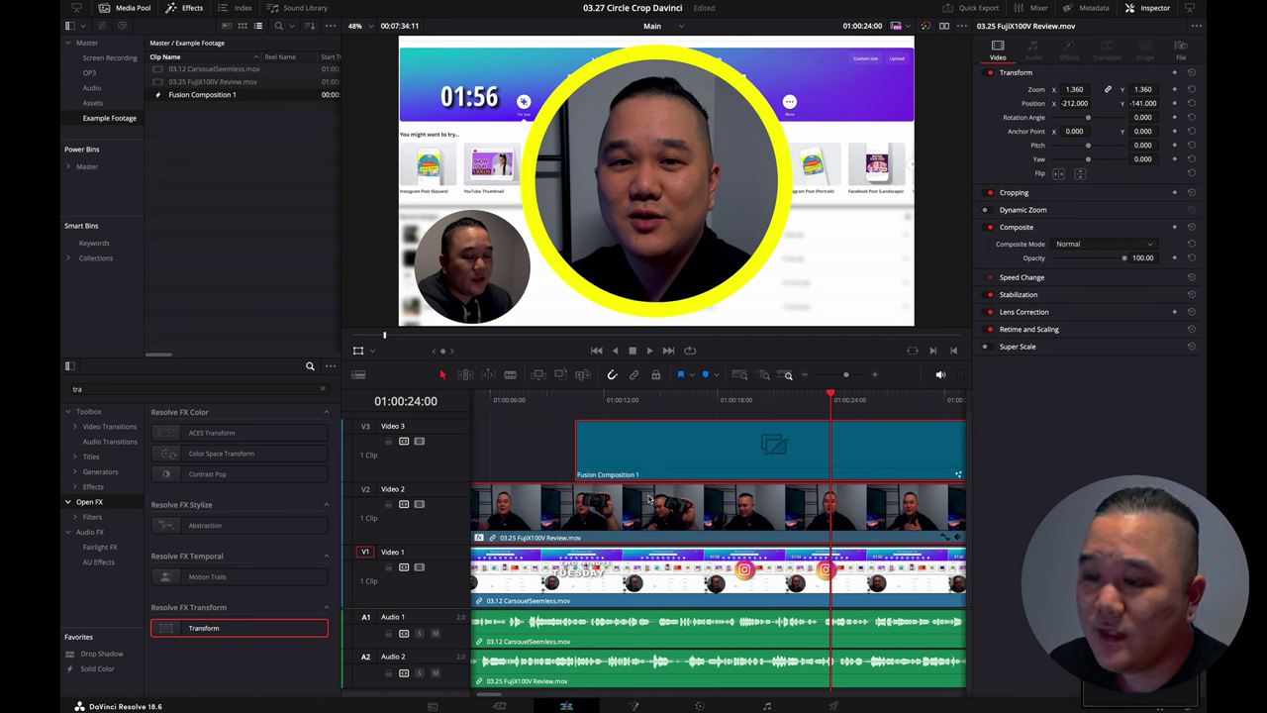
# Step: Turn the selected V3 ring and V2 face clips into a compound clip called 'Crop'
pyautogui.rightClick(648, 495)
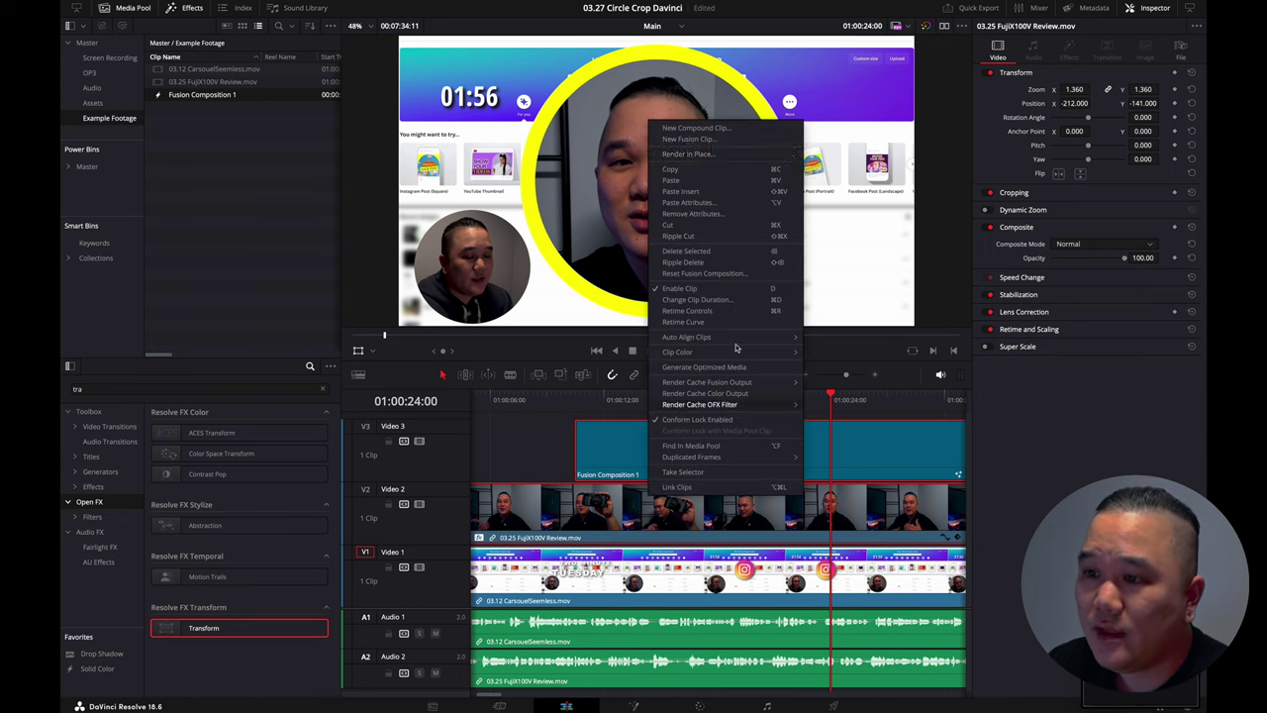
pyautogui.click(752, 133)
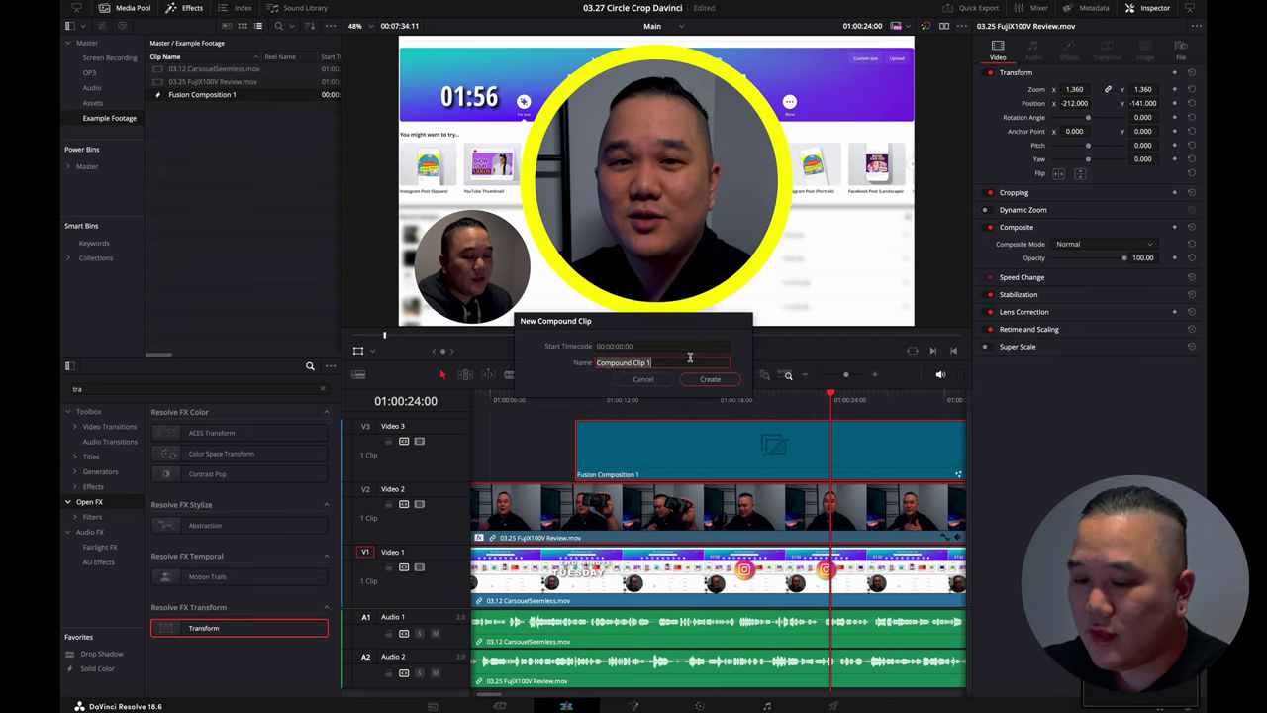
pyautogui.write('Crop')
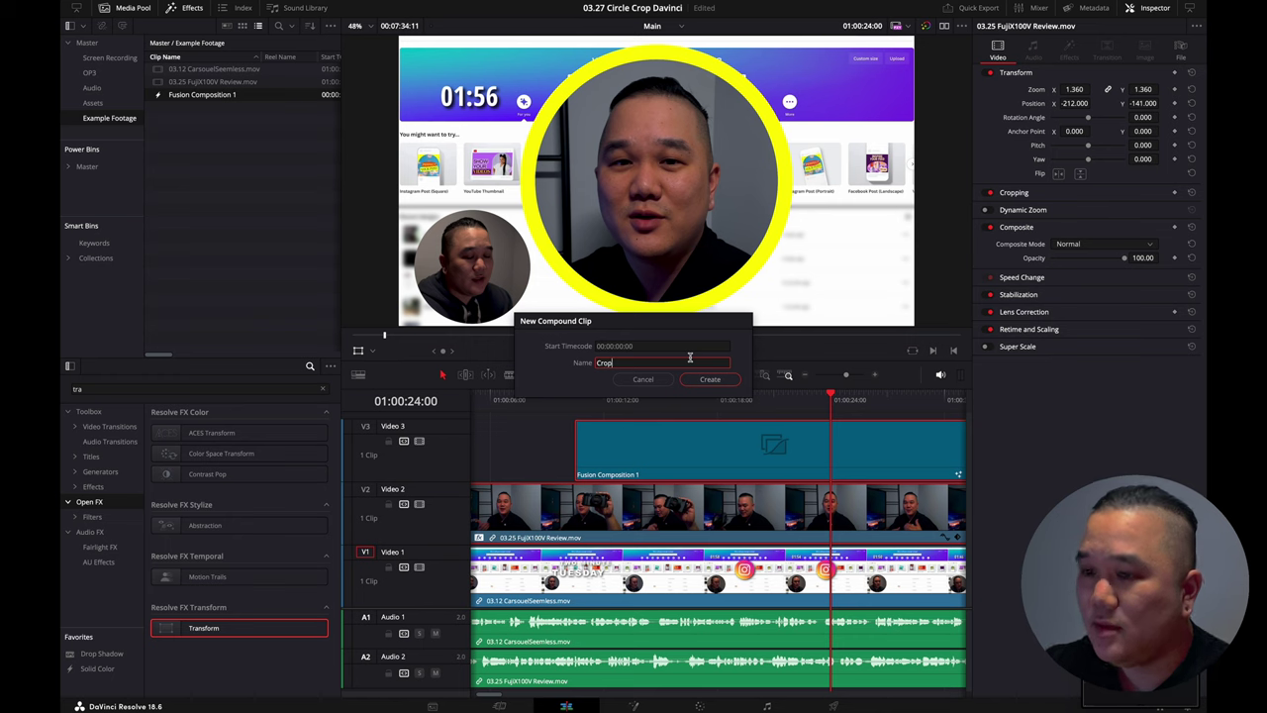
pyautogui.press('Return')
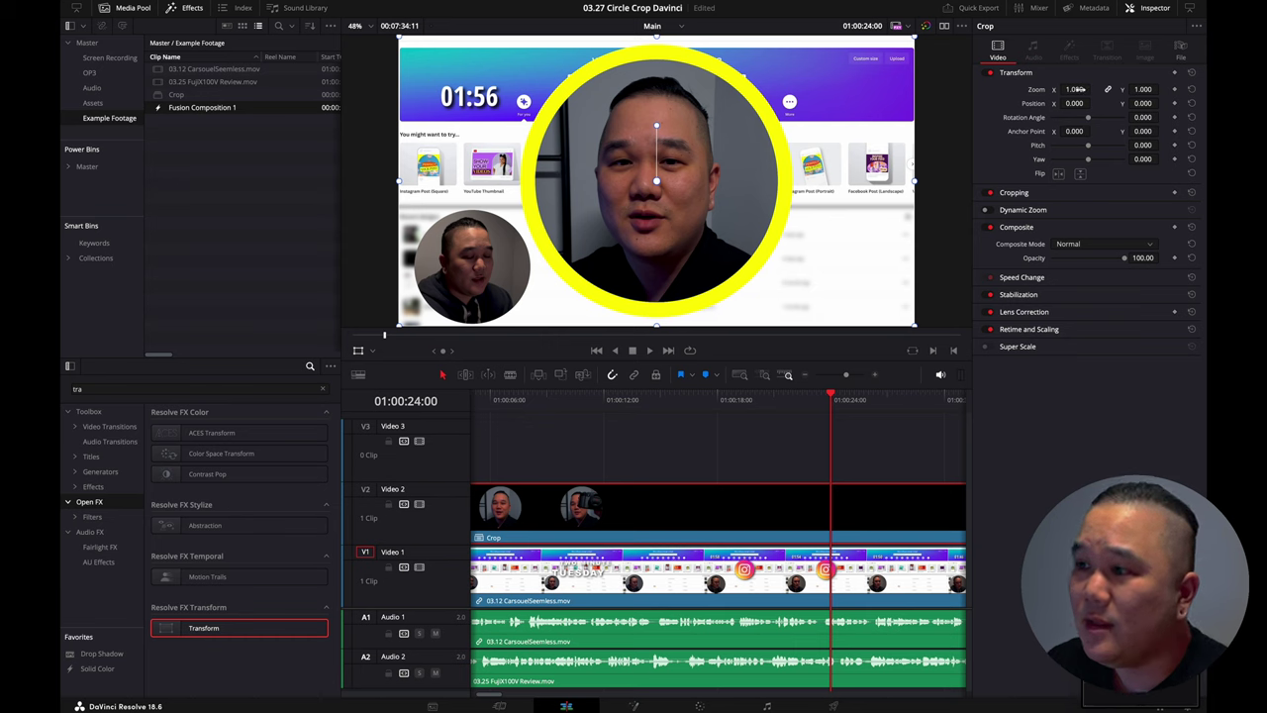
# Step: Scale the Crop clip to 0.460 zoom and position it at X 1290, Y -508
pyautogui.moveTo(1078, 89); pyautogui.dragTo(1142, 103)
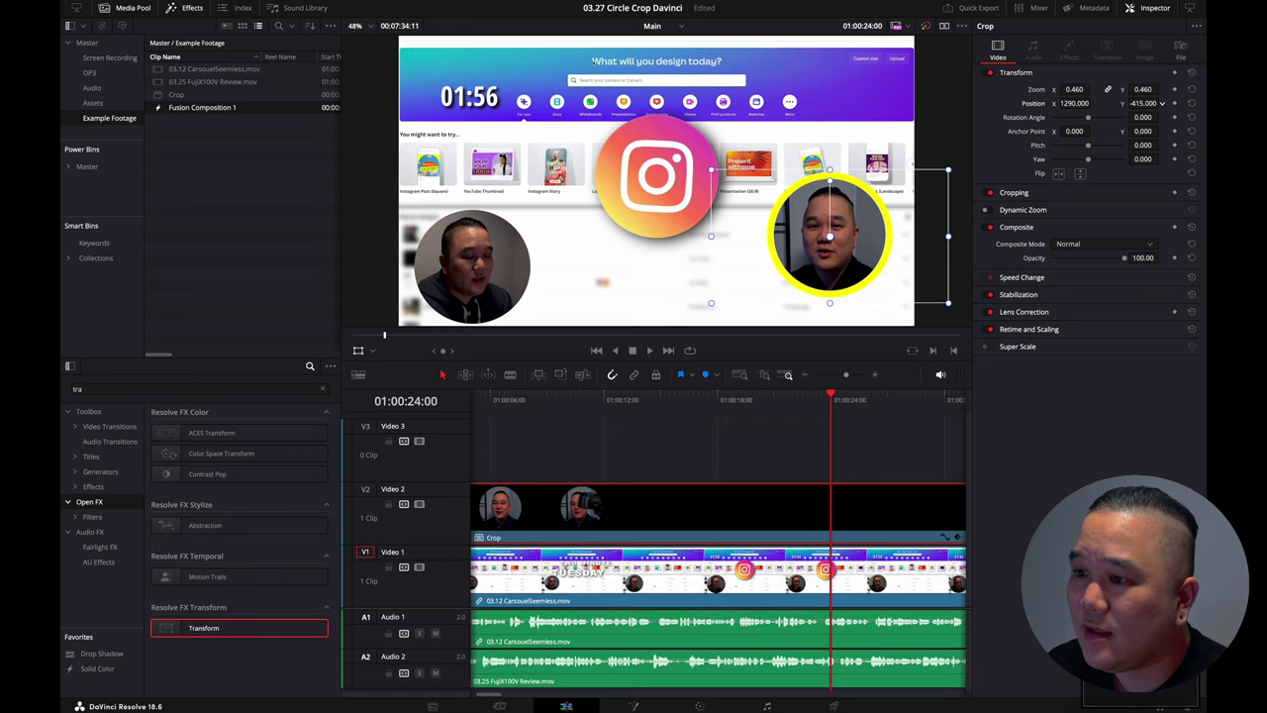
pyautogui.moveTo(820, 241); pyautogui.dragTo(820, 253)
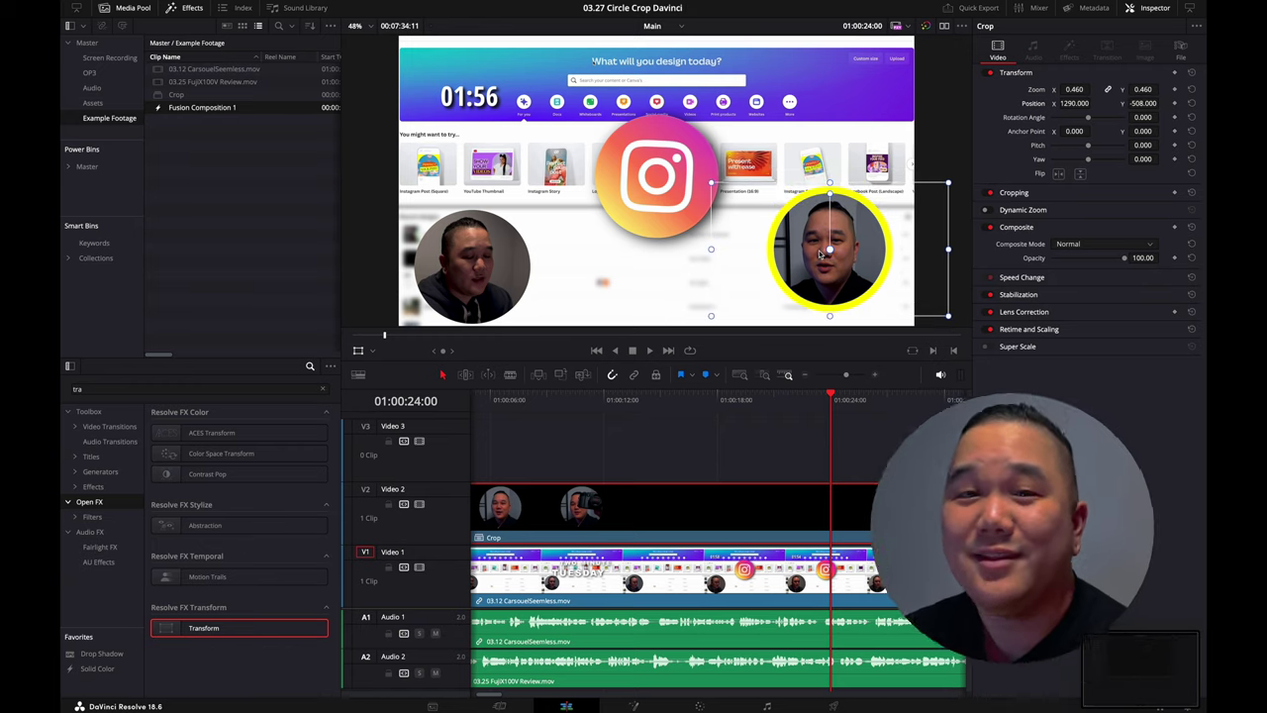